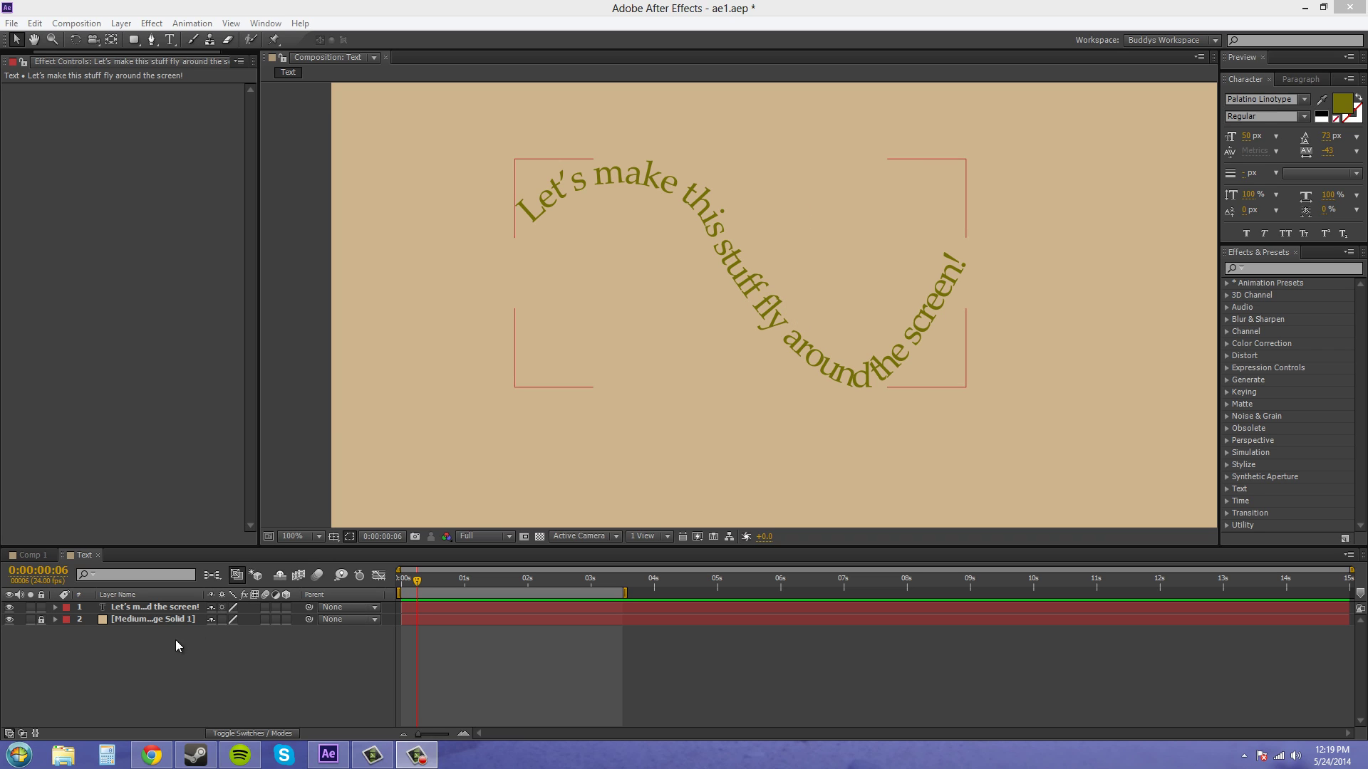
Delete the example curved text layer
{"action": "left_click", "coordinate": [153, 609]}
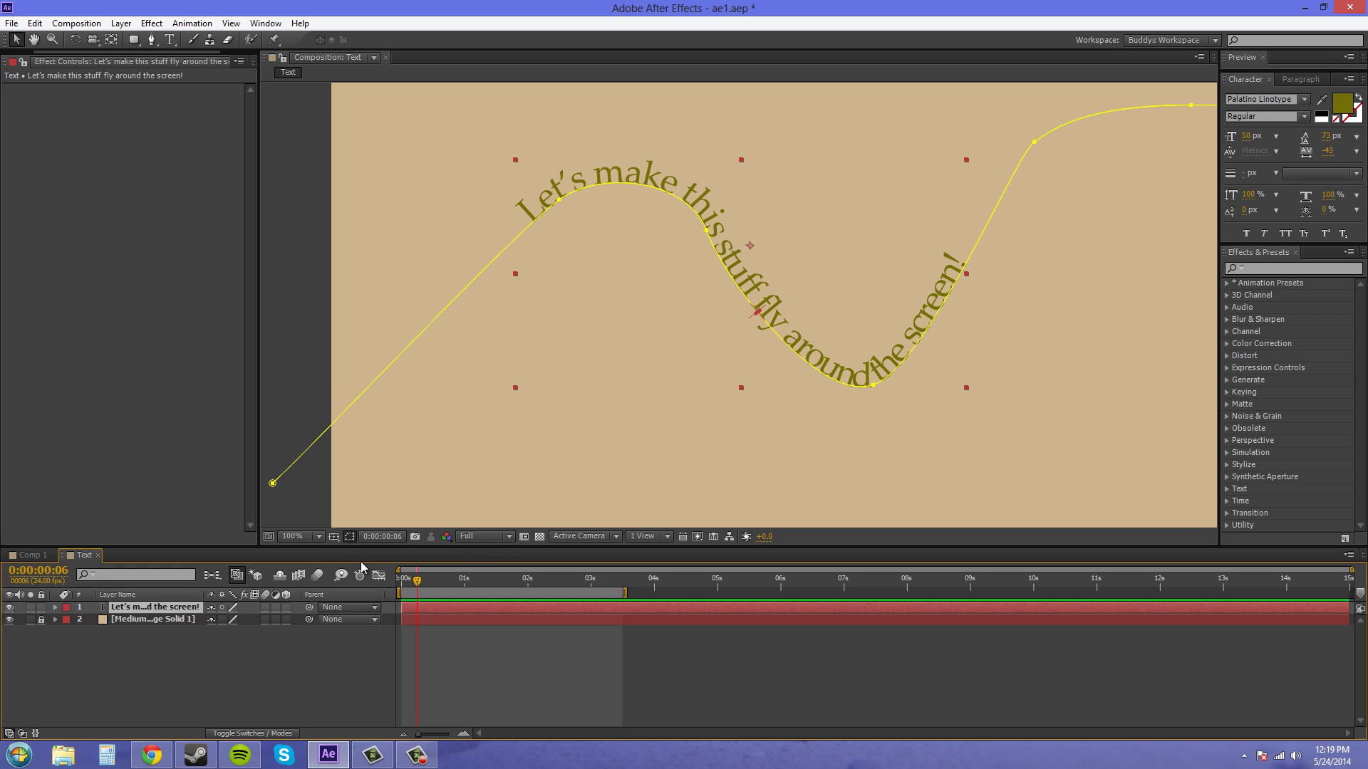
{"action": "left_click", "coordinate": [173, 617]}
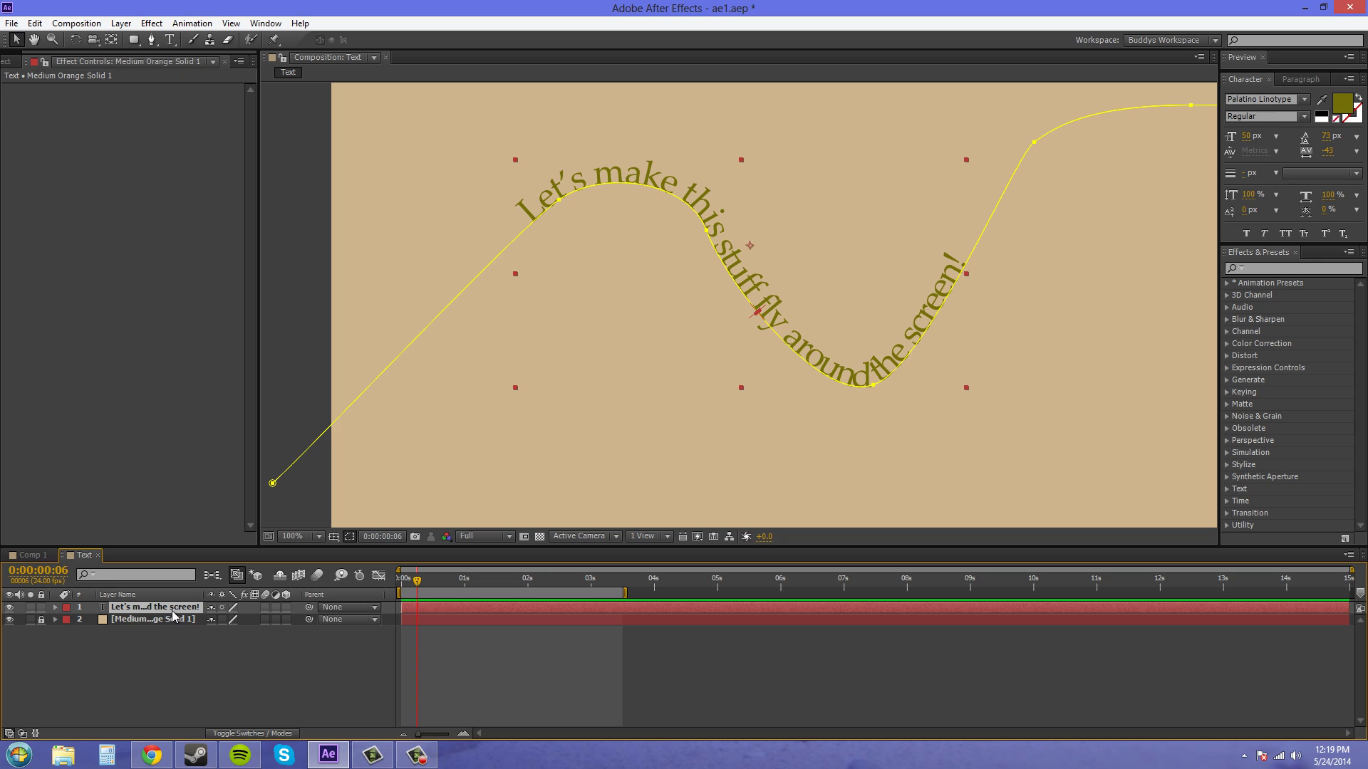
{"action": "key", "text": "Delete"}
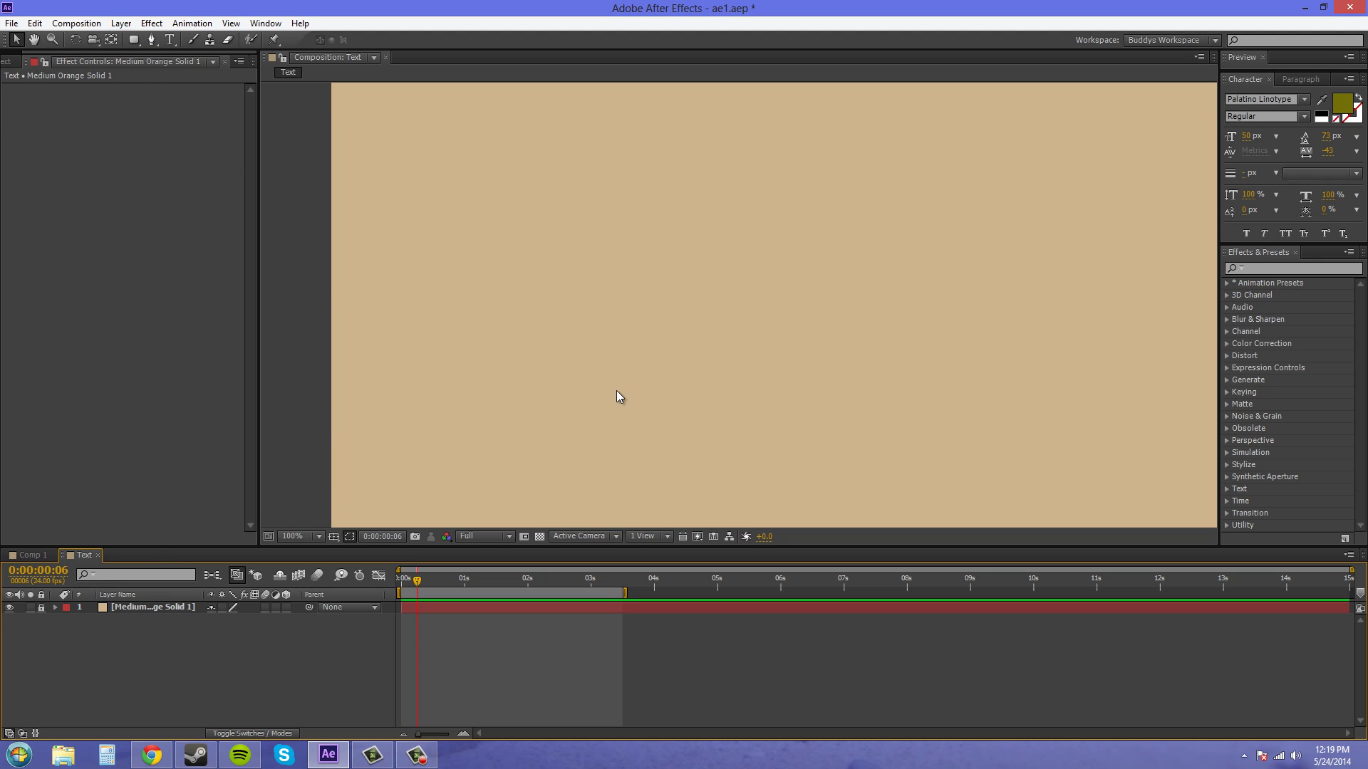
Create a new text layer reading "Let's make this text fly across the screen!"
{"action": "key", "text": "ctrl+t"}
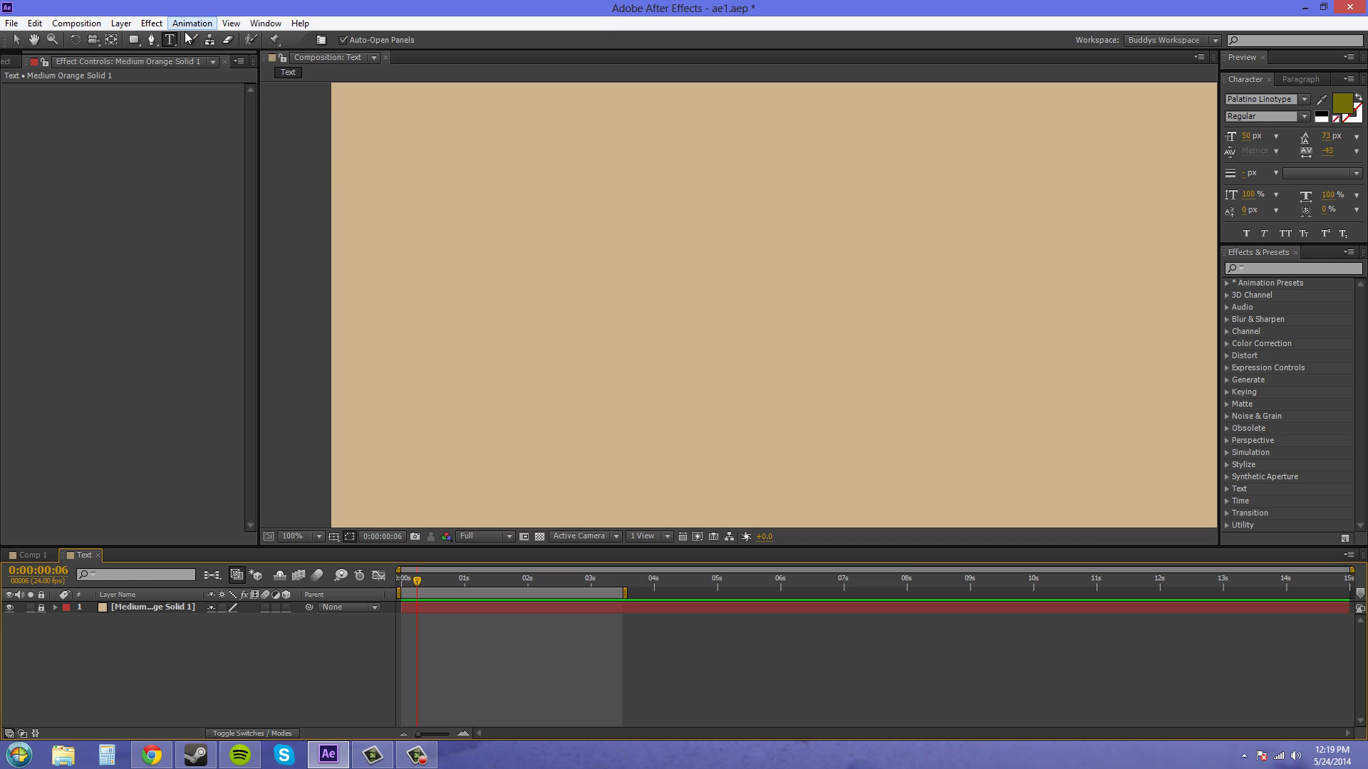
{"action": "left_click", "coordinate": [717, 305]}
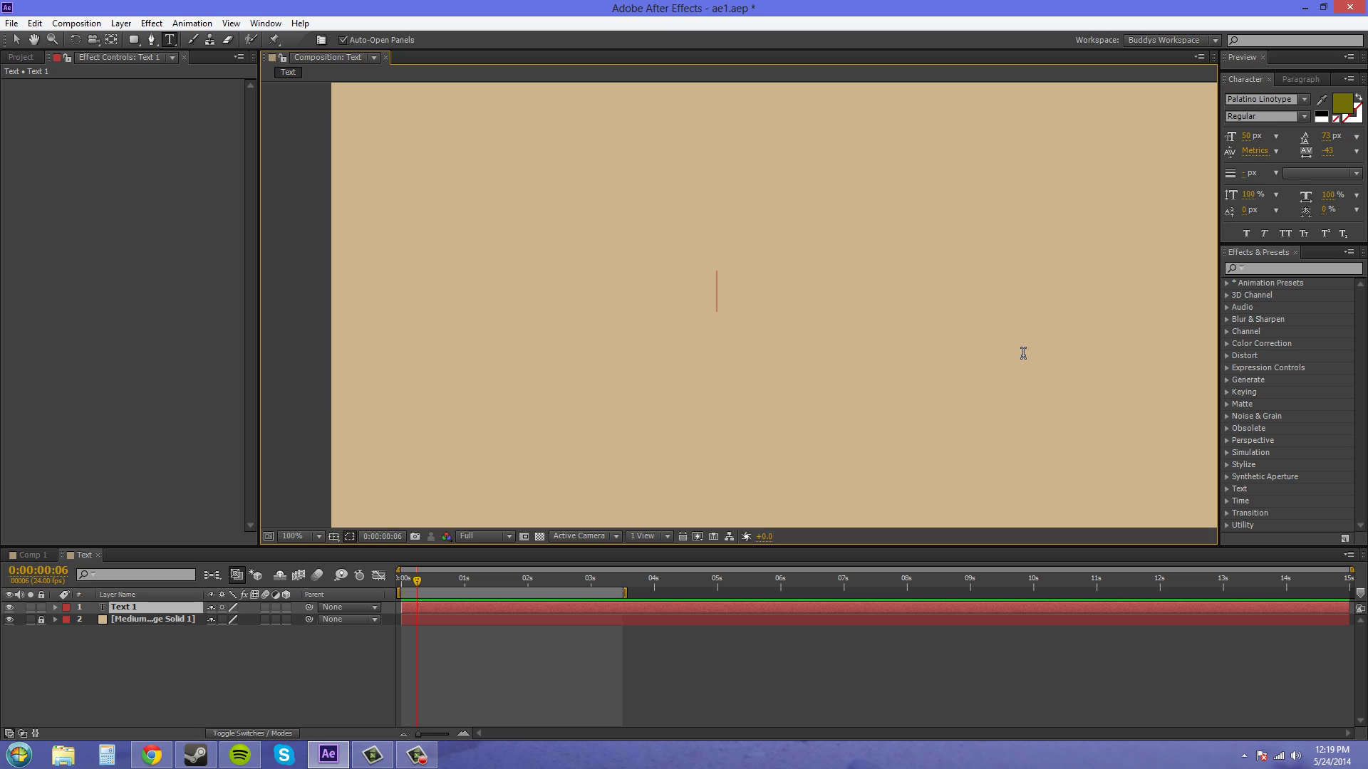
{"action": "type", "text": "Let's make this text"}
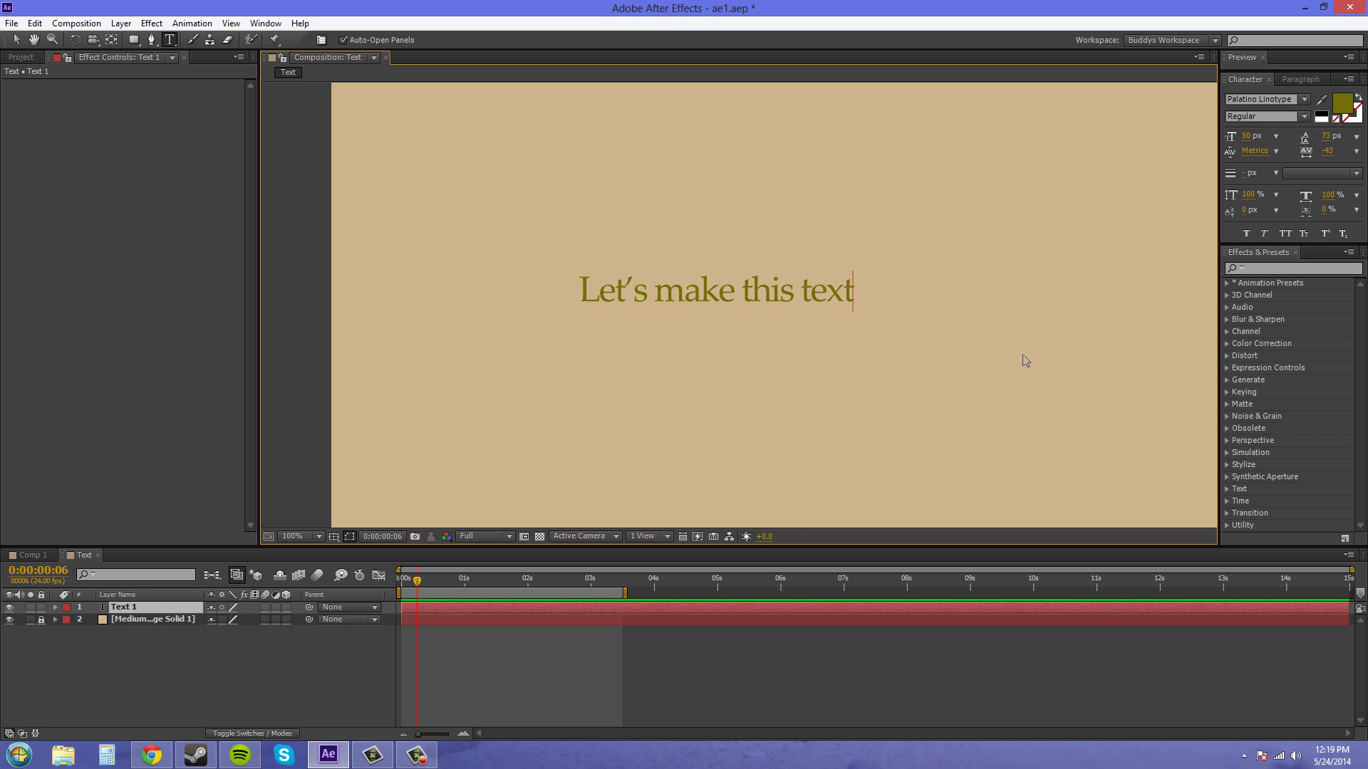
{"action": "type", "text": " fly across"}
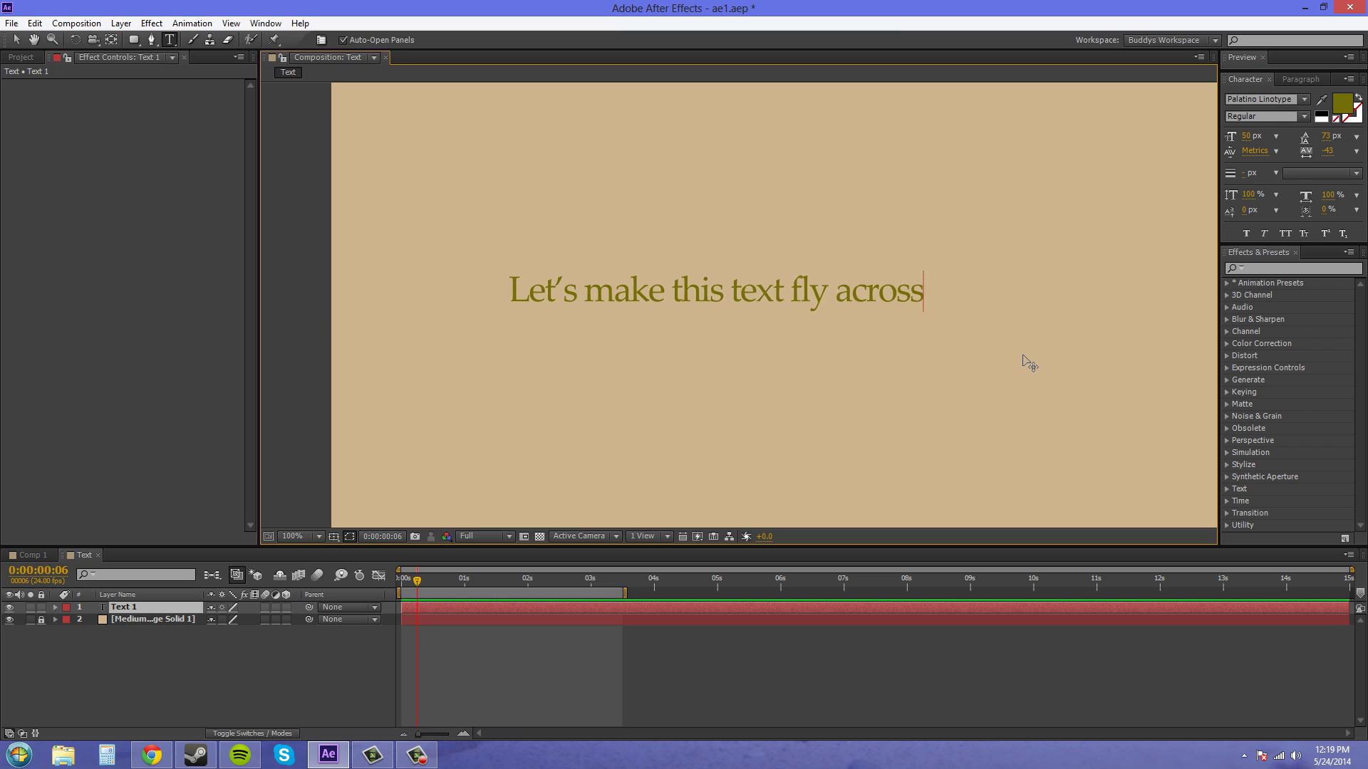
{"action": "type", "text": " the screen"}
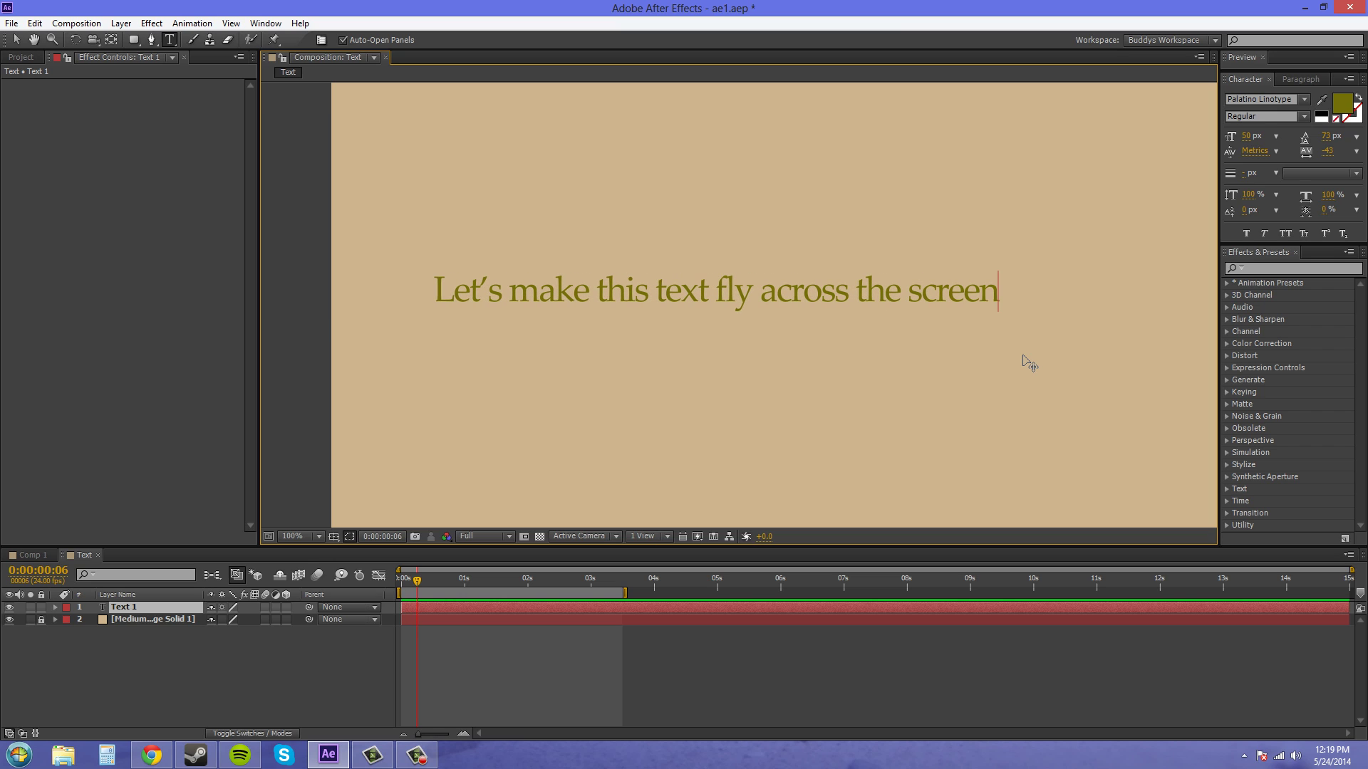
{"action": "type", "text": "!"}
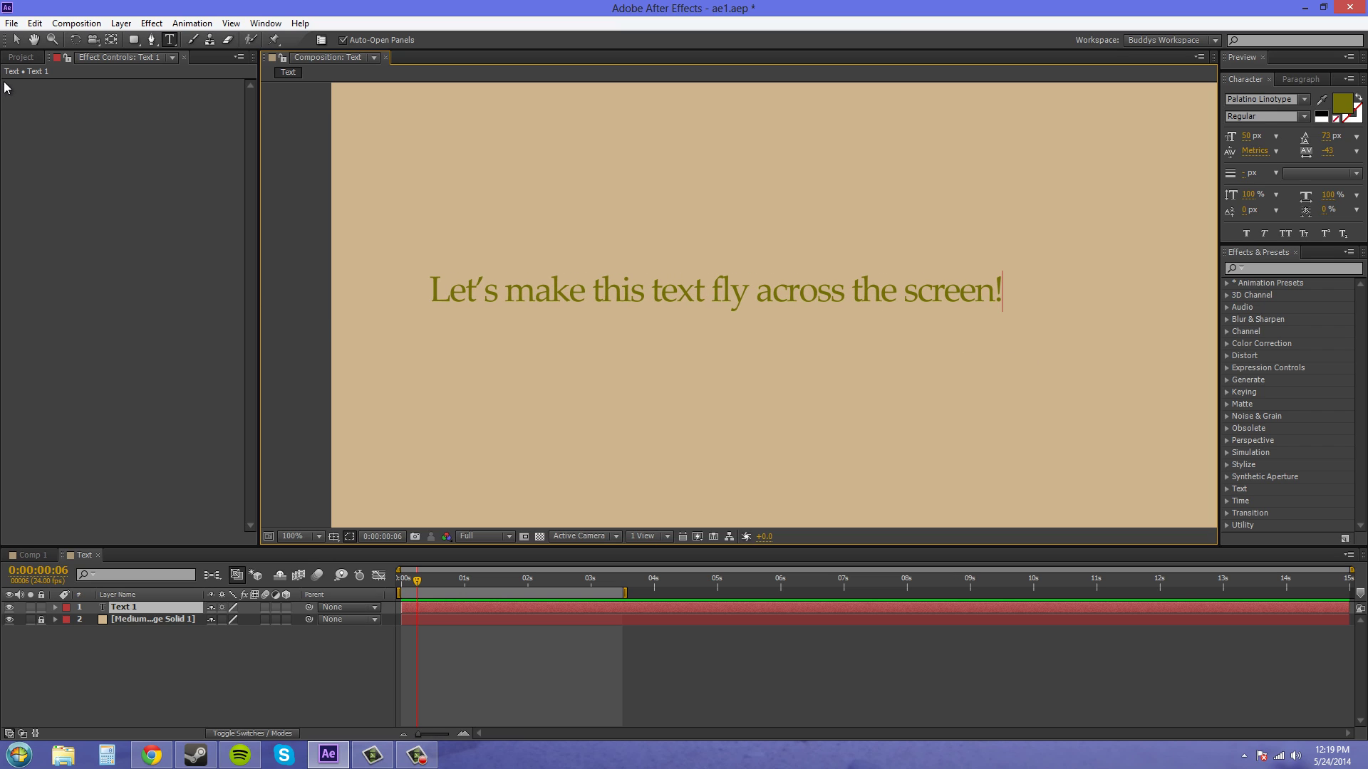
Commit the text, move it to the composition centre, and zoom out to 50%
{"action": "left_click", "coordinate": [17, 40]}
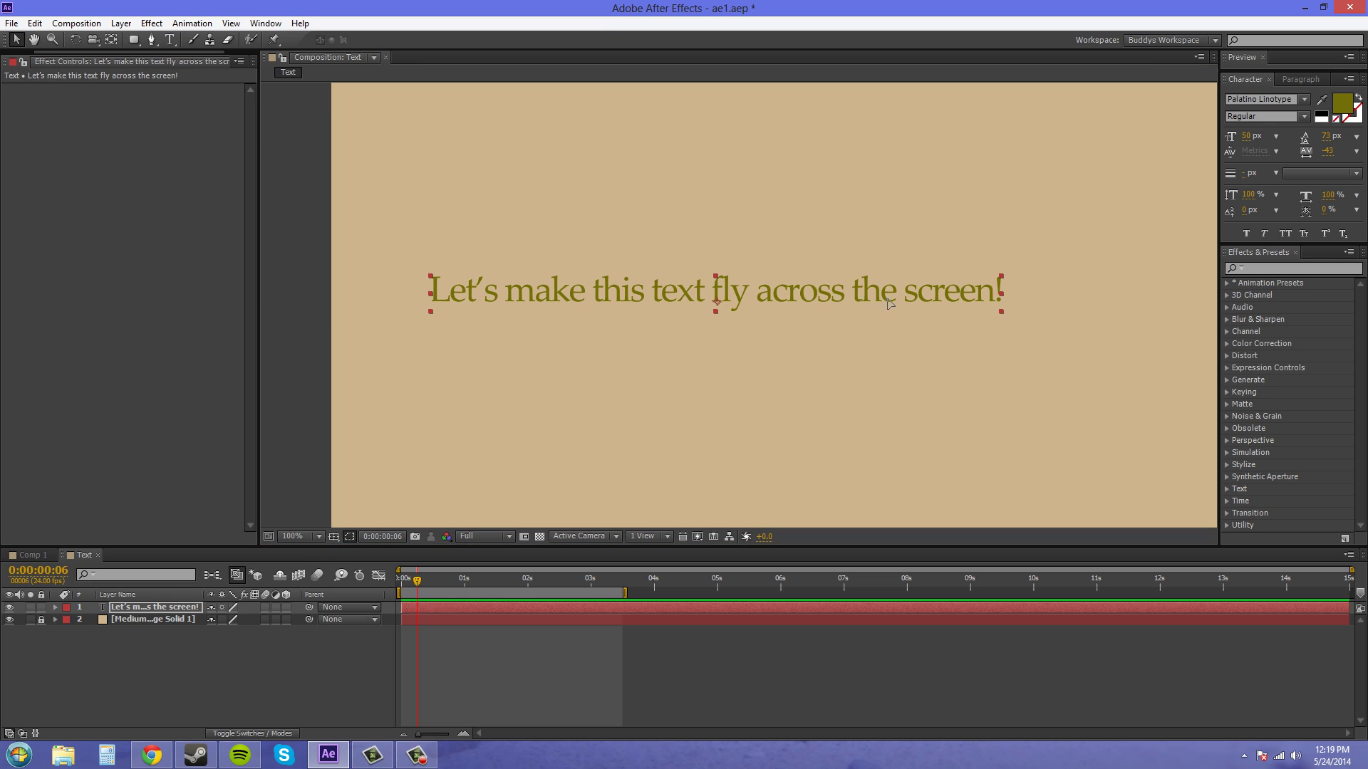
{"action": "left_click_drag", "start_coordinate": [889, 303], "coordinate": [956, 316]}
{"action": "left_click", "coordinate": [148, 610]}
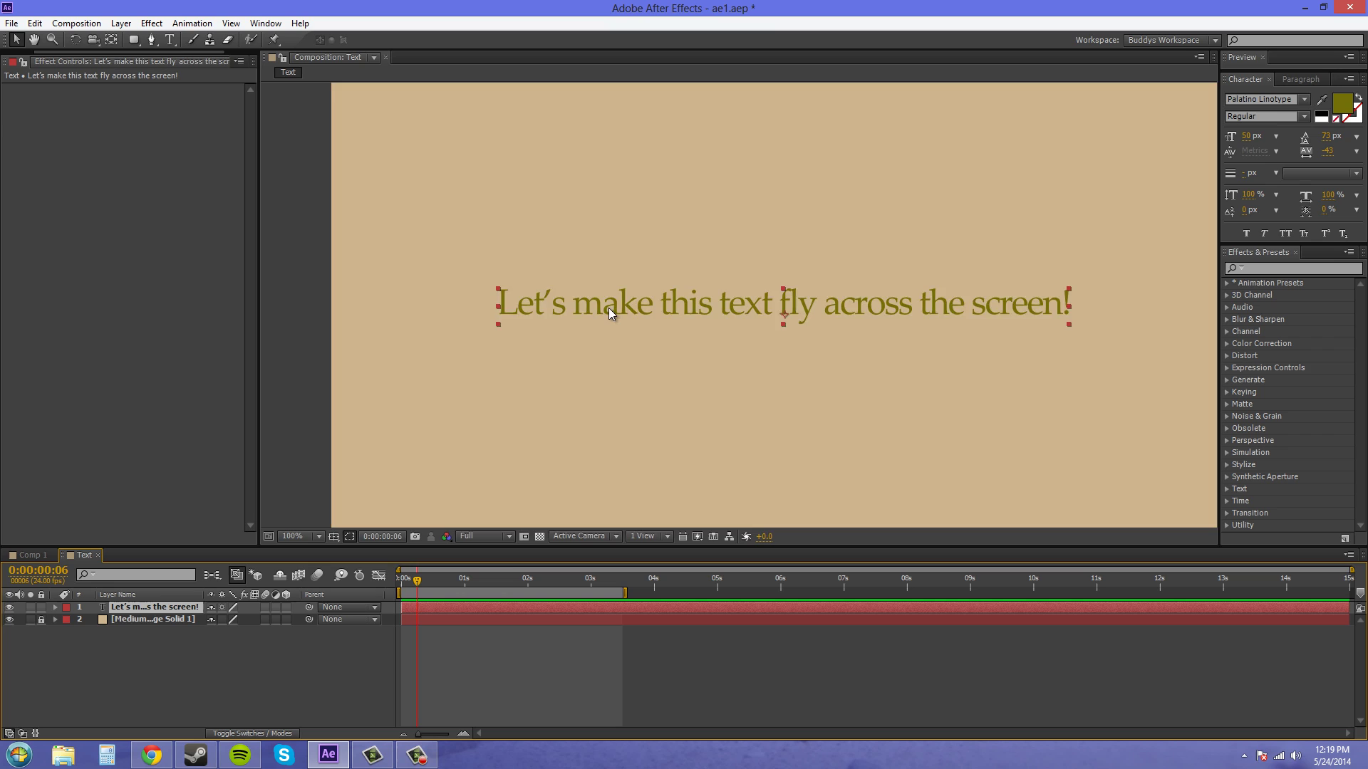
{"action": "key", "text": "comma"}
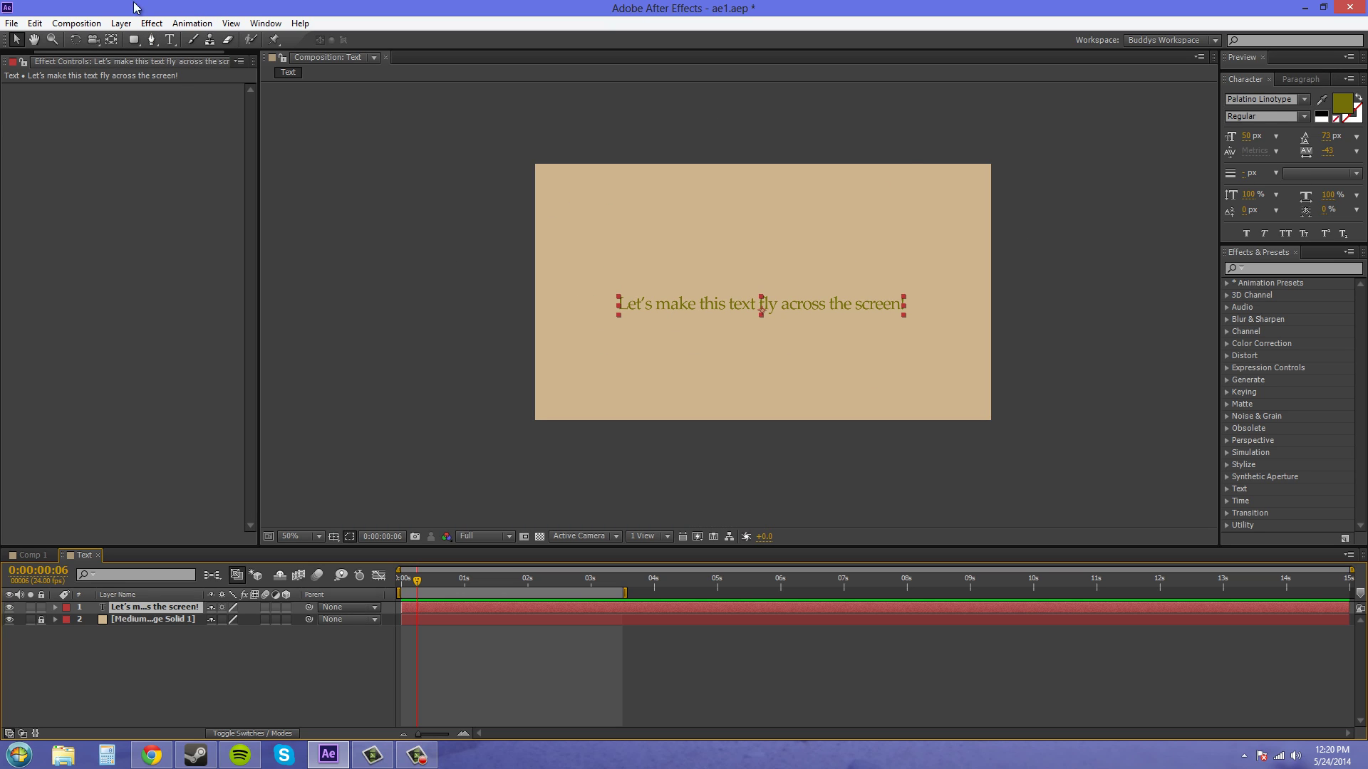
Draw a wavy Pen path across the composition, then undo it
{"action": "left_click", "coordinate": [151, 39]}
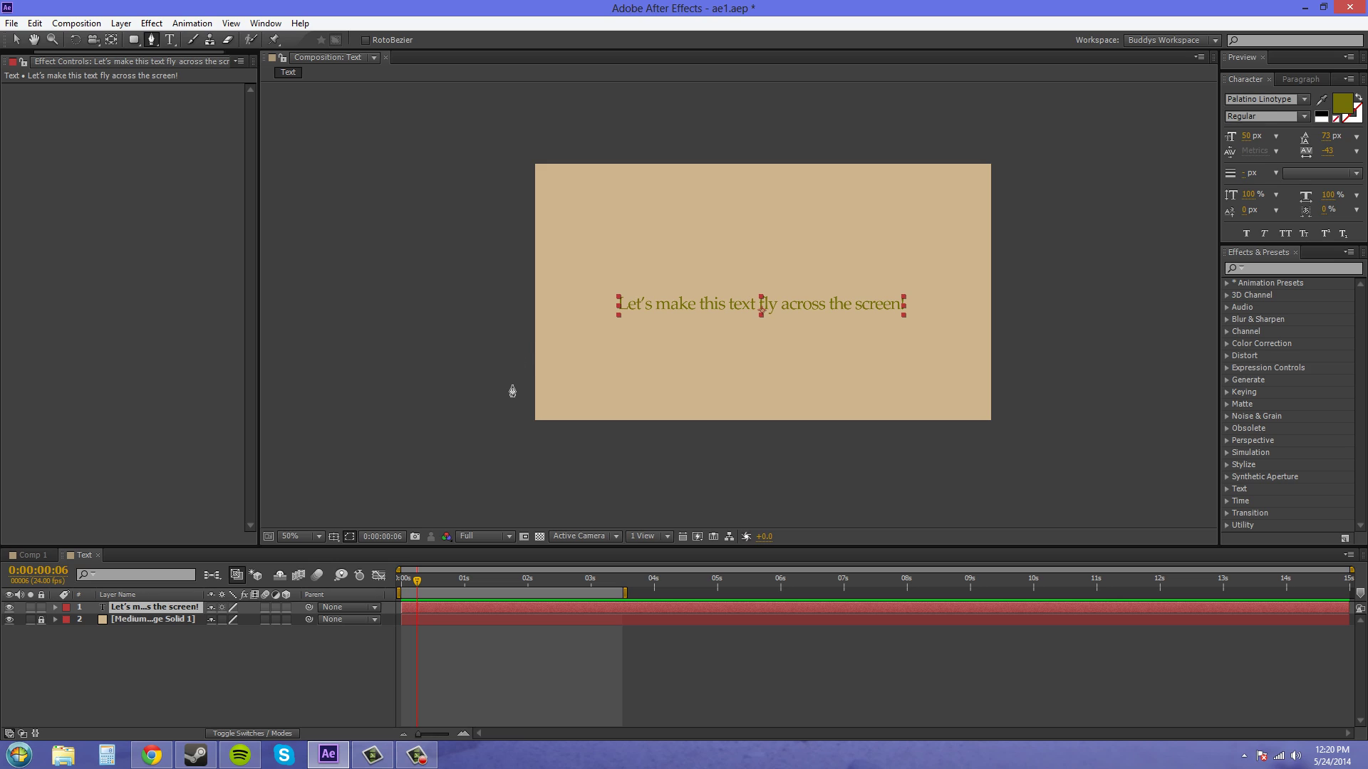
{"action": "left_click_drag", "start_coordinate": [510, 391], "coordinate": [520, 381]}
{"action": "left_click_drag", "start_coordinate": [625, 232], "coordinate": [662, 222]}
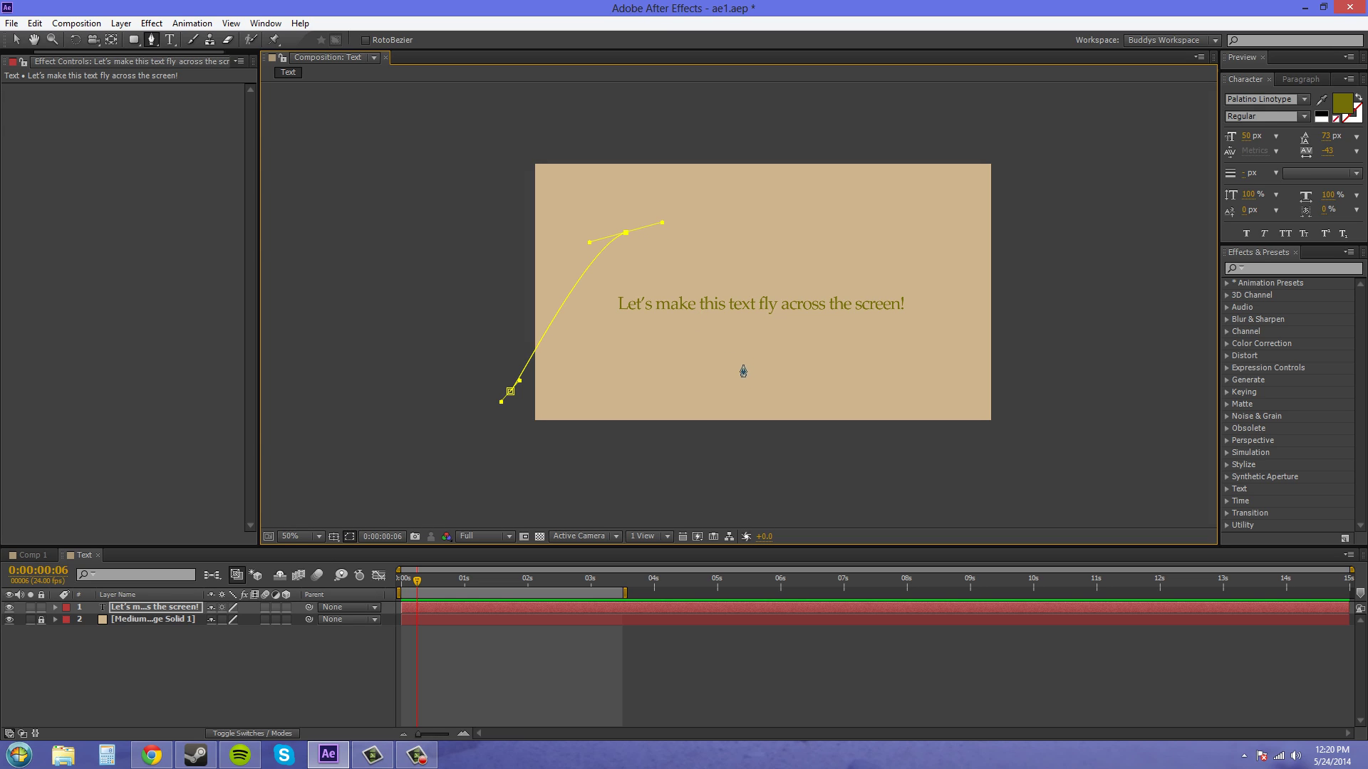
{"action": "left_click_drag", "start_coordinate": [758, 379], "coordinate": [799, 374]}
{"action": "left_click_drag", "start_coordinate": [877, 227], "coordinate": [916, 231]}
{"action": "left_click_drag", "start_coordinate": [1043, 403], "coordinate": [1110, 392]}
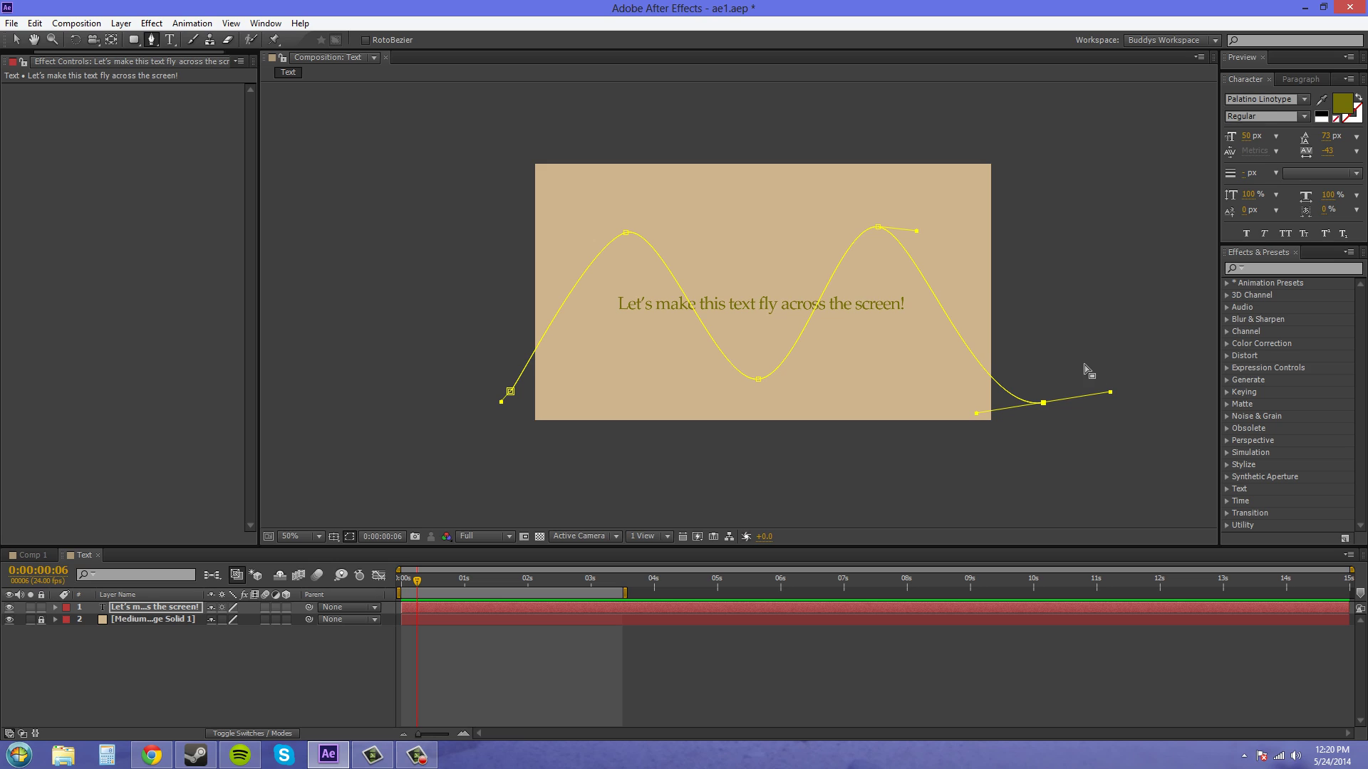
{"action": "key", "text": "ctrl+z"}
{"action": "key", "text": "ctrl+z"}
{"action": "key", "text": "ctrl+z"}
{"action": "key", "text": "ctrl+z"}
{"action": "key", "text": "ctrl+z"}
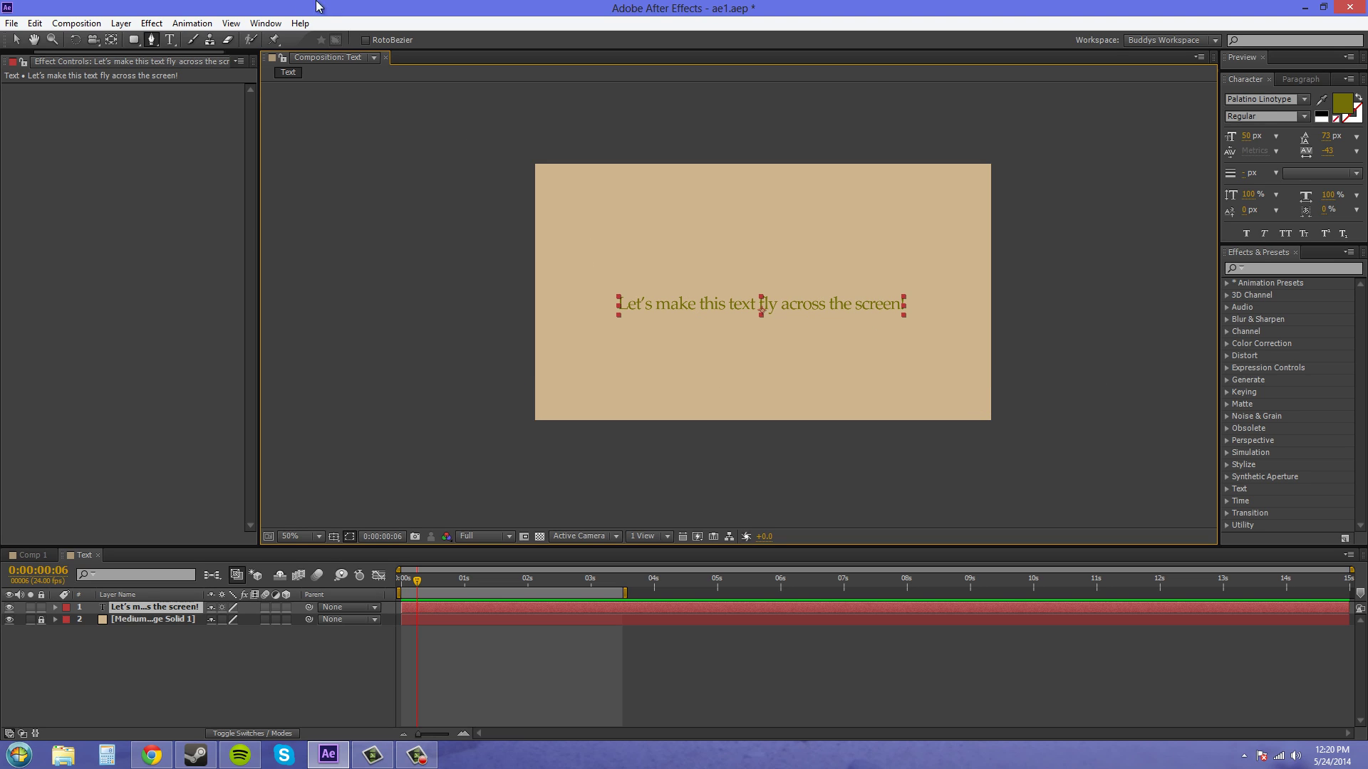
With RotoBezier on, place five points: below-left start, two crests, a central trough, then past the right edge
{"action": "left_click", "coordinate": [366, 40]}
{"action": "left_click", "coordinate": [510, 392]}
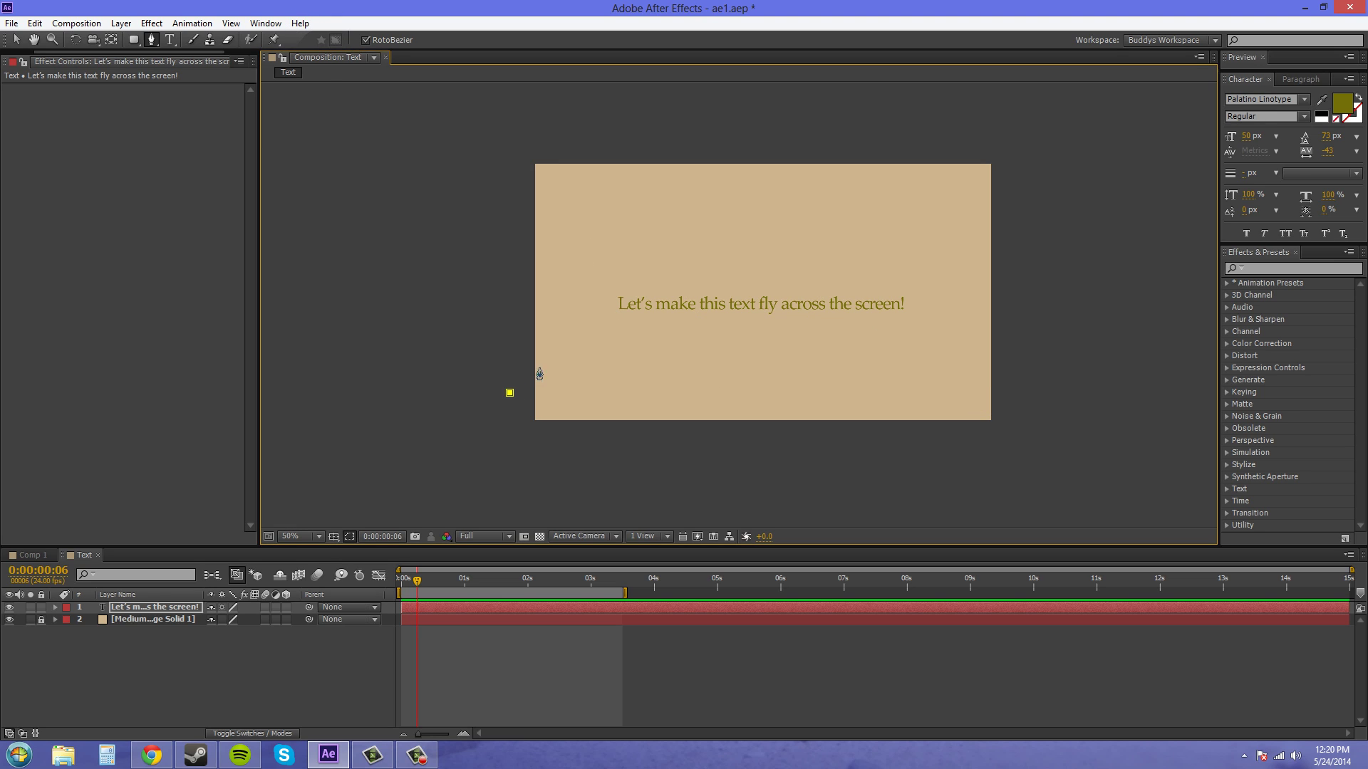
{"action": "left_click", "coordinate": [657, 226]}
{"action": "left_click", "coordinate": [792, 368]}
{"action": "left_click", "coordinate": [955, 229]}
{"action": "left_click", "coordinate": [1085, 393]}
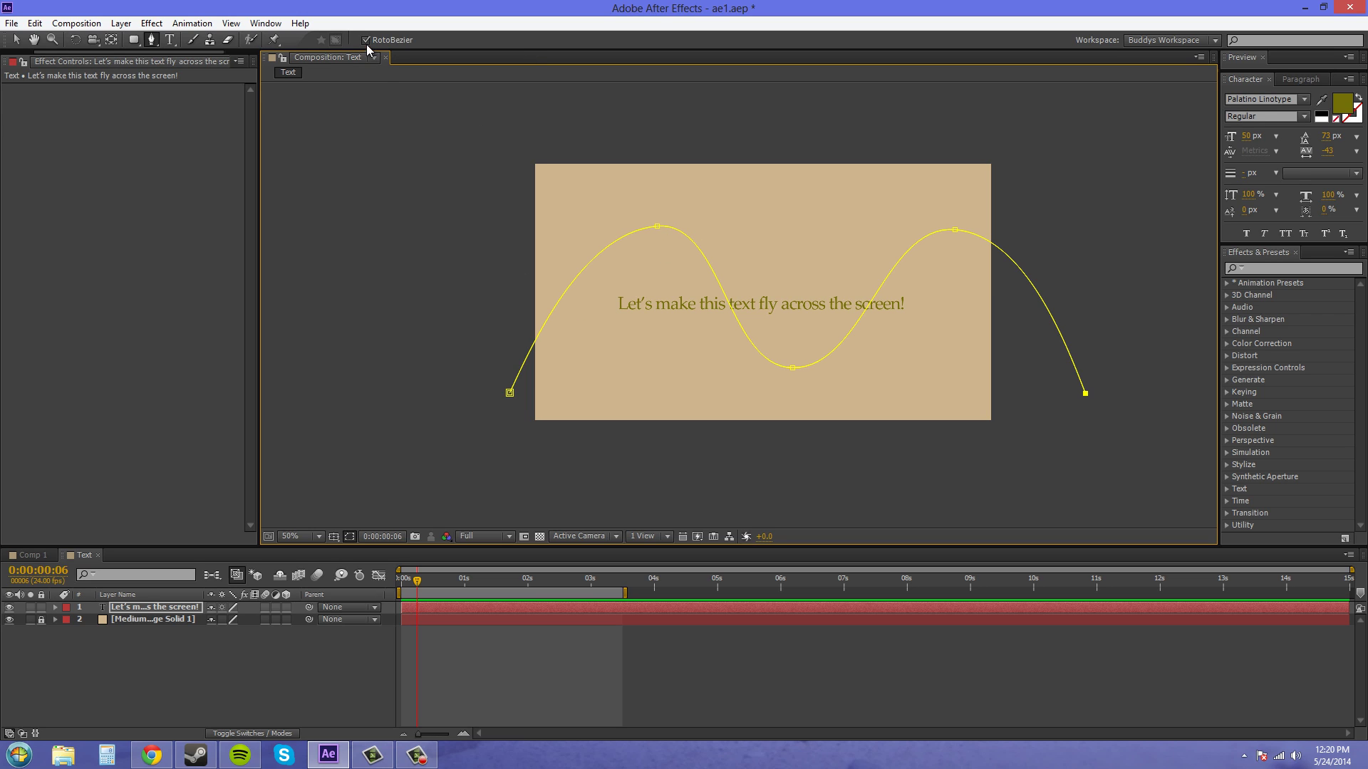
Set the text layer's Path Options Path to Mask 1
{"action": "left_click", "coordinate": [16, 39]}
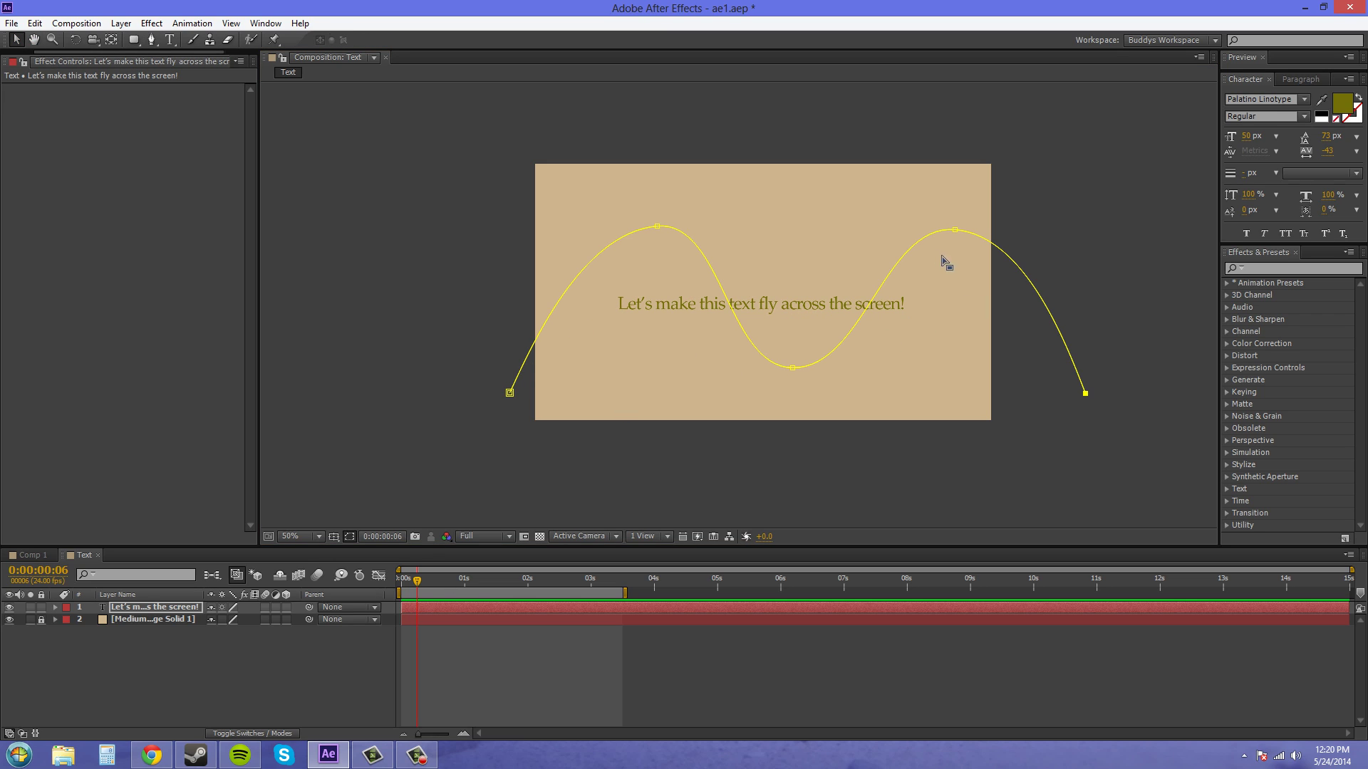
{"action": "left_click", "coordinate": [156, 609]}
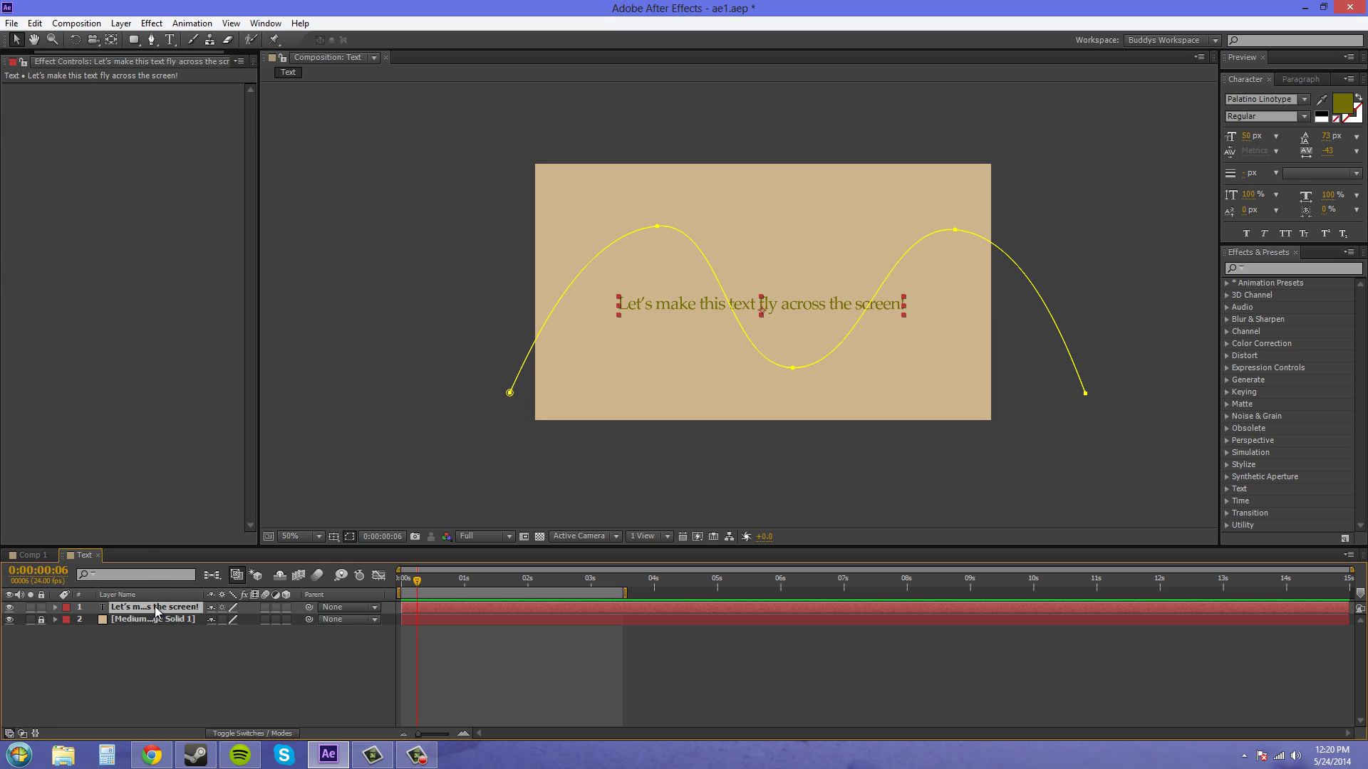
{"action": "left_click", "coordinate": [56, 608]}
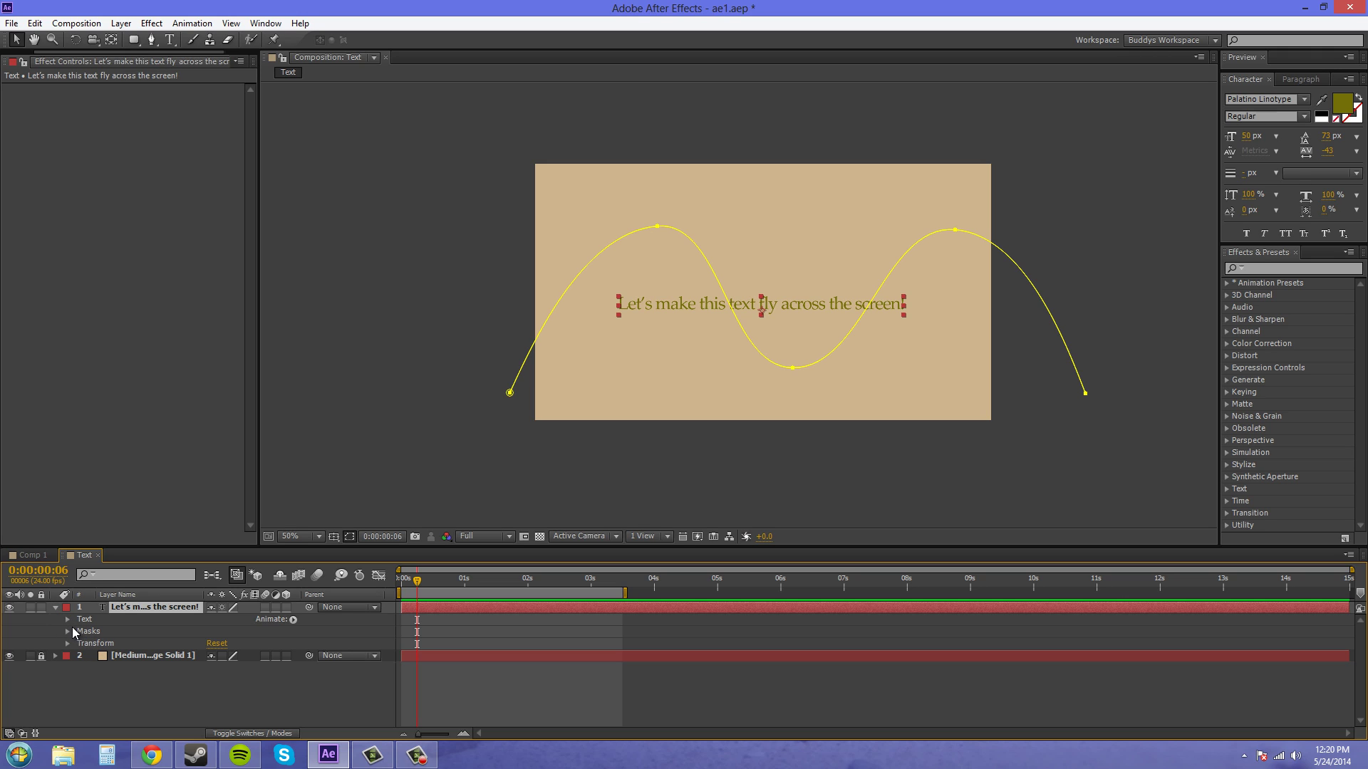
{"action": "left_click", "coordinate": [67, 620]}
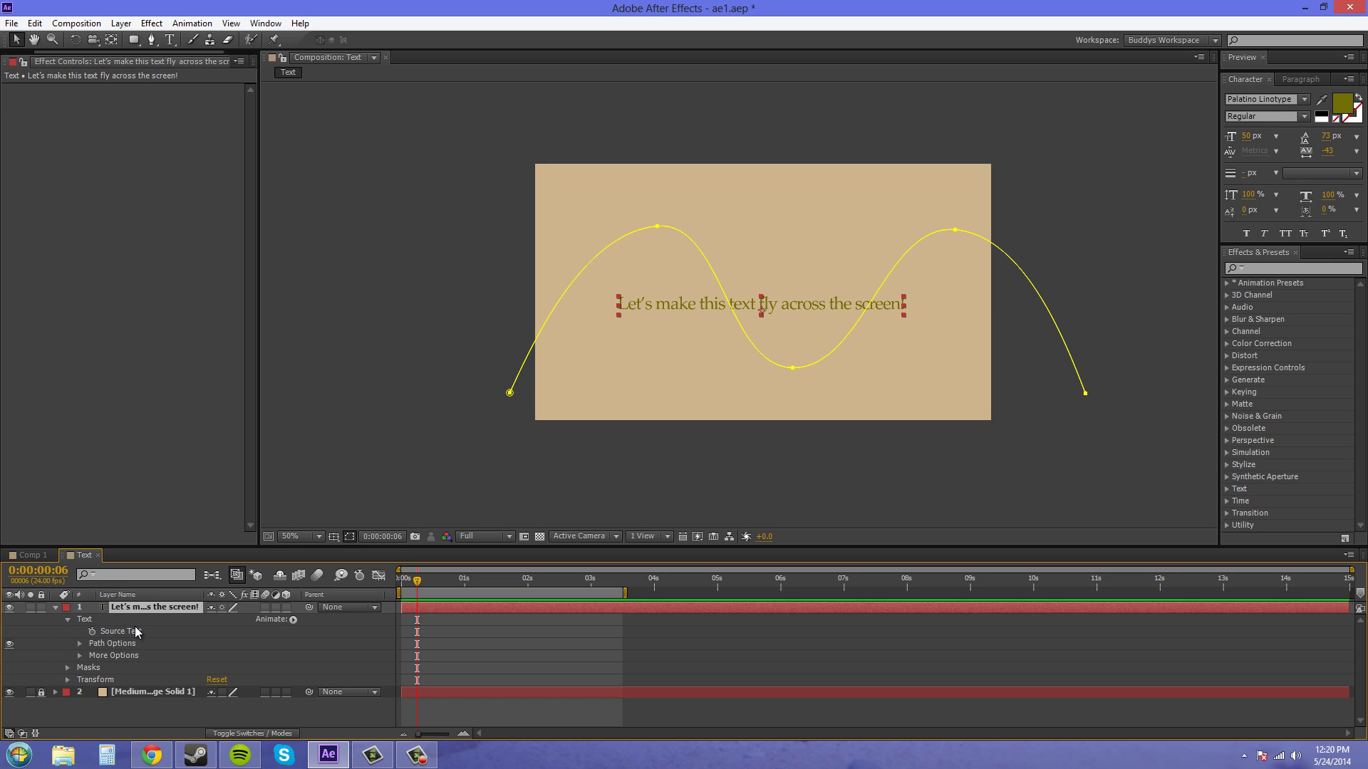
{"action": "left_click", "coordinate": [79, 643]}
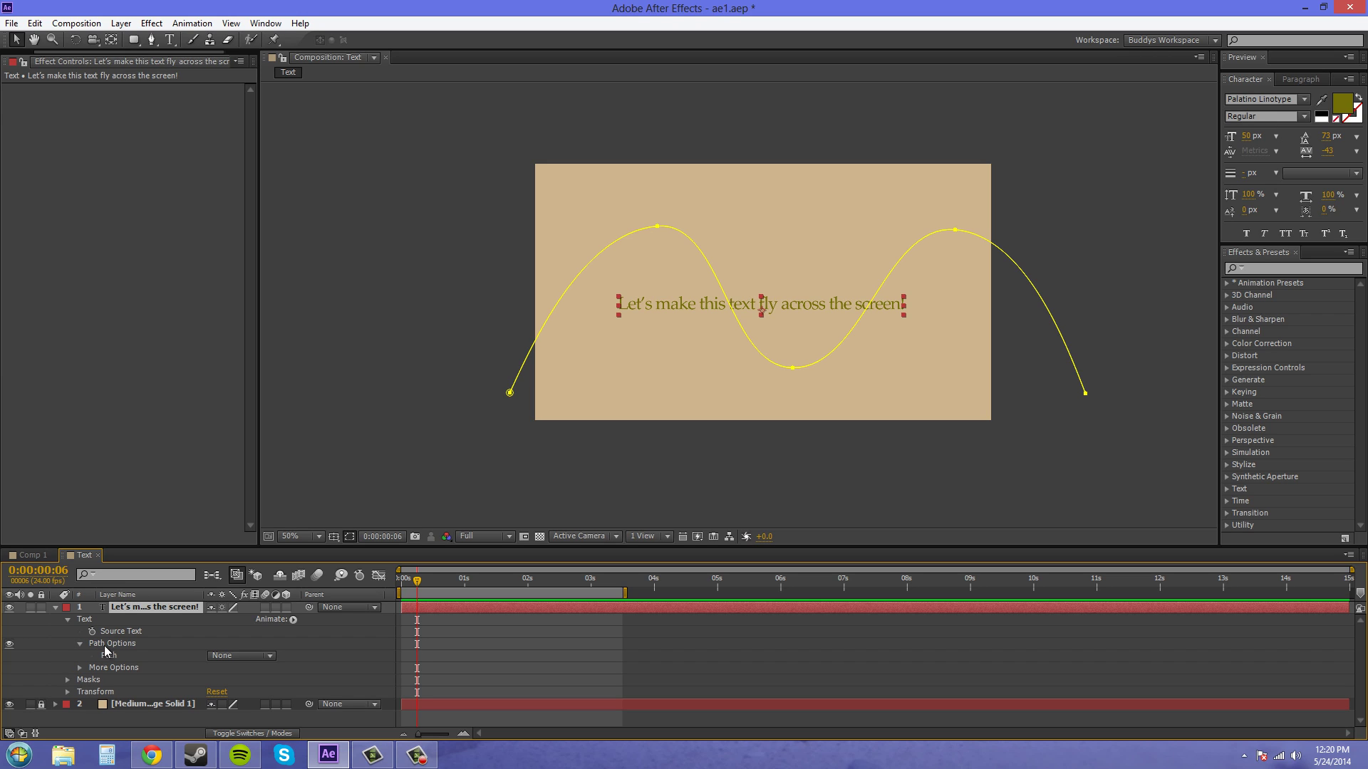
{"action": "left_click", "coordinate": [264, 656]}
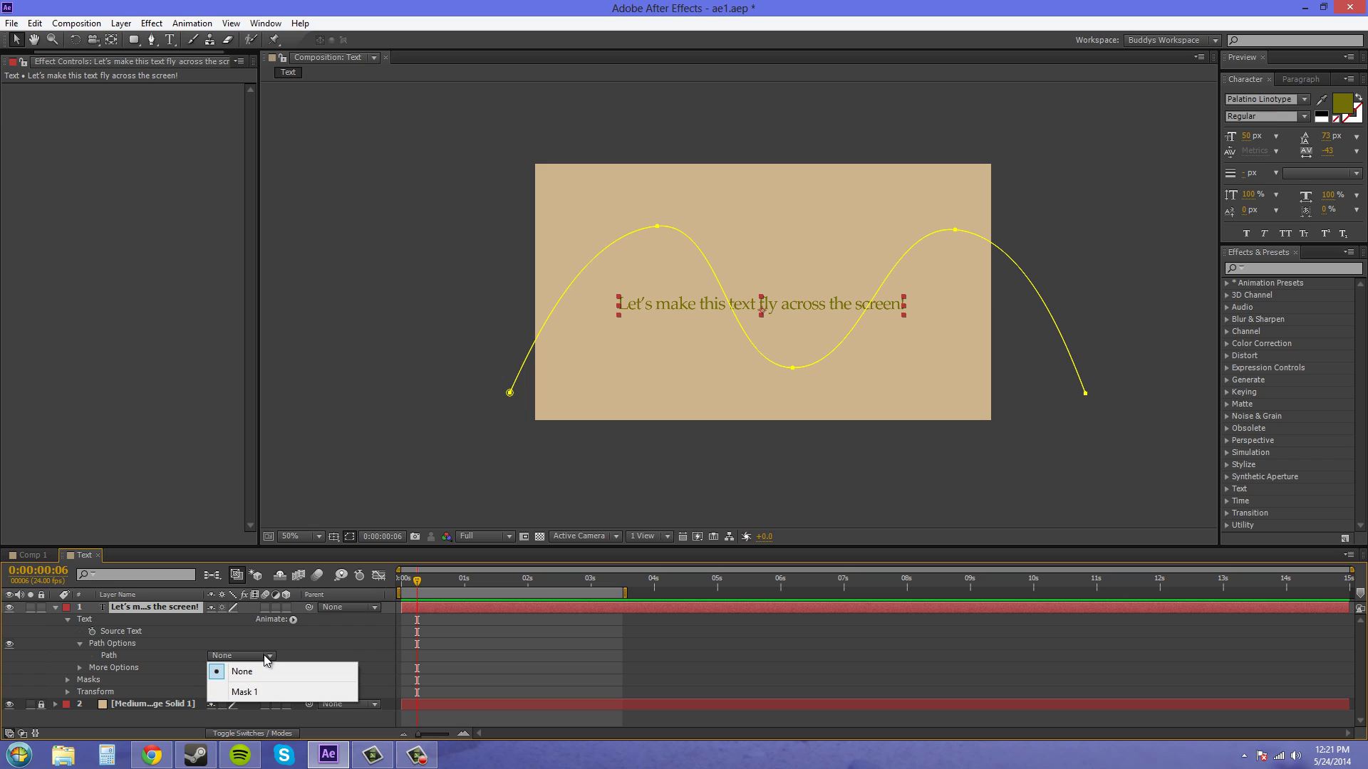
{"action": "left_click", "coordinate": [251, 693]}
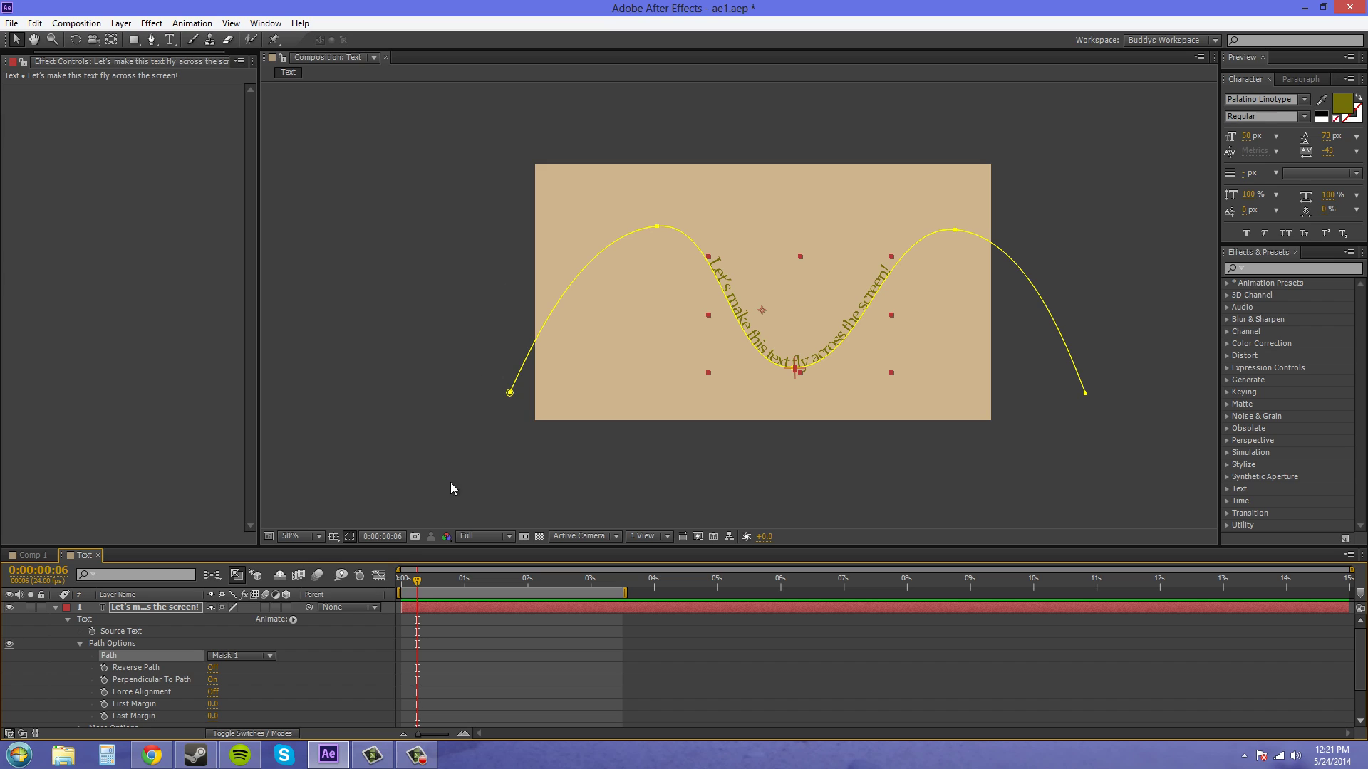
{"action": "left_click", "coordinate": [580, 433]}
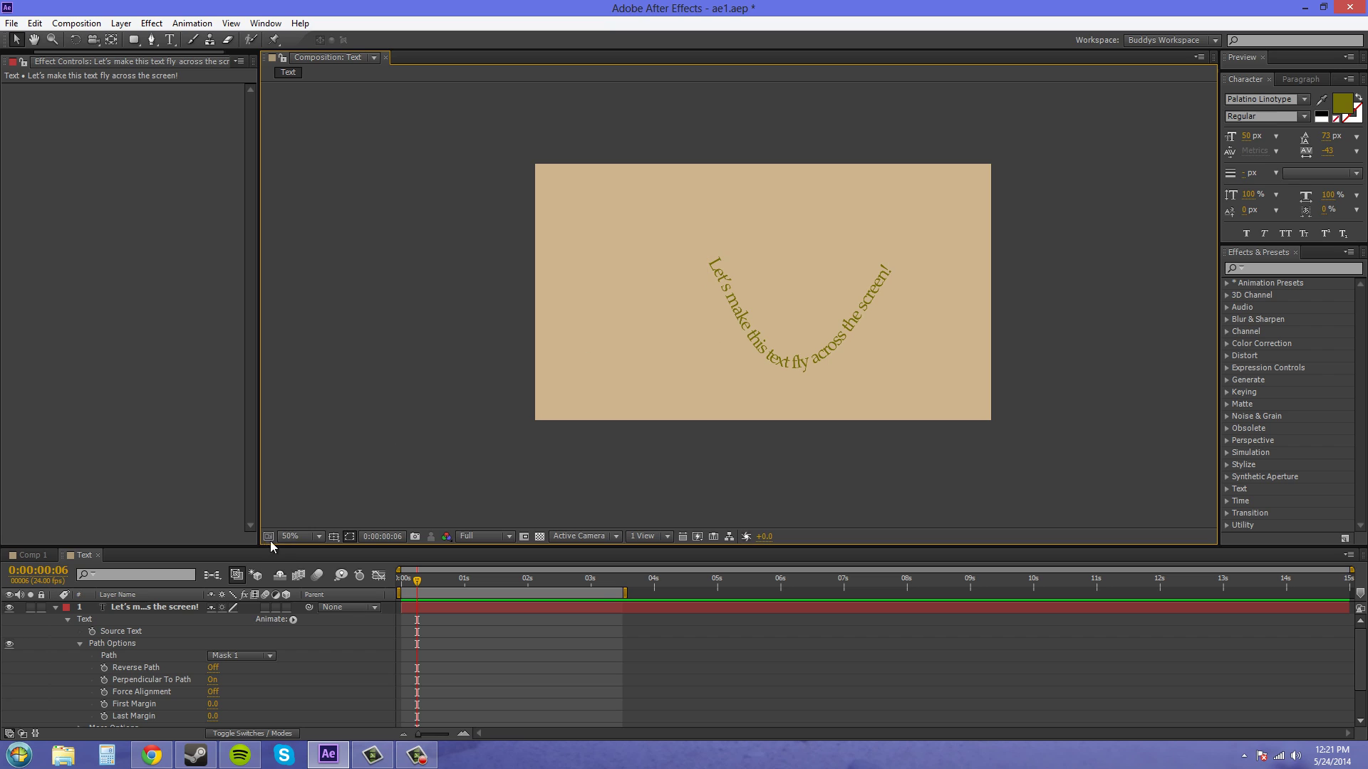
{"action": "scroll", "coordinate": [381, 366], "scroll_direction": "up", "scroll_amount": 2}
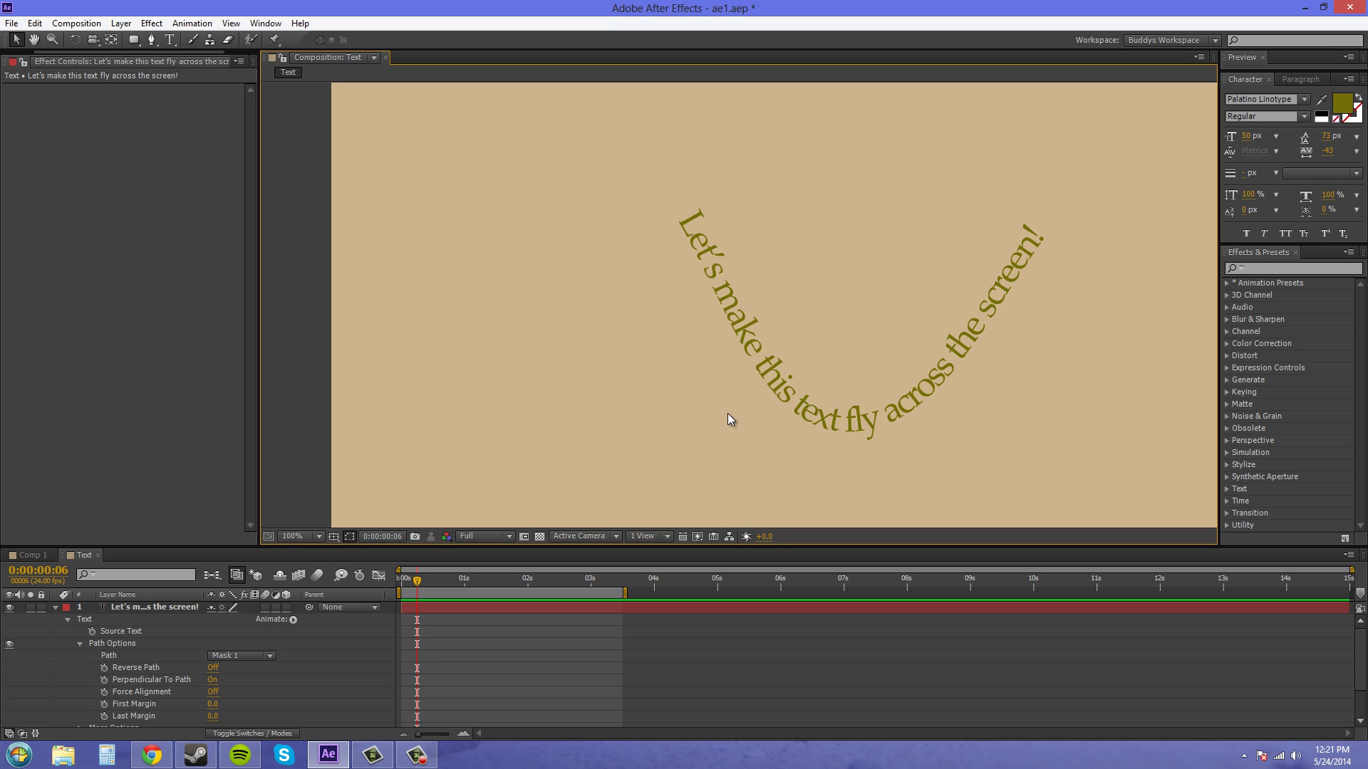
{"action": "scroll", "coordinate": [250, 676], "scroll_direction": "down", "scroll_amount": 2}
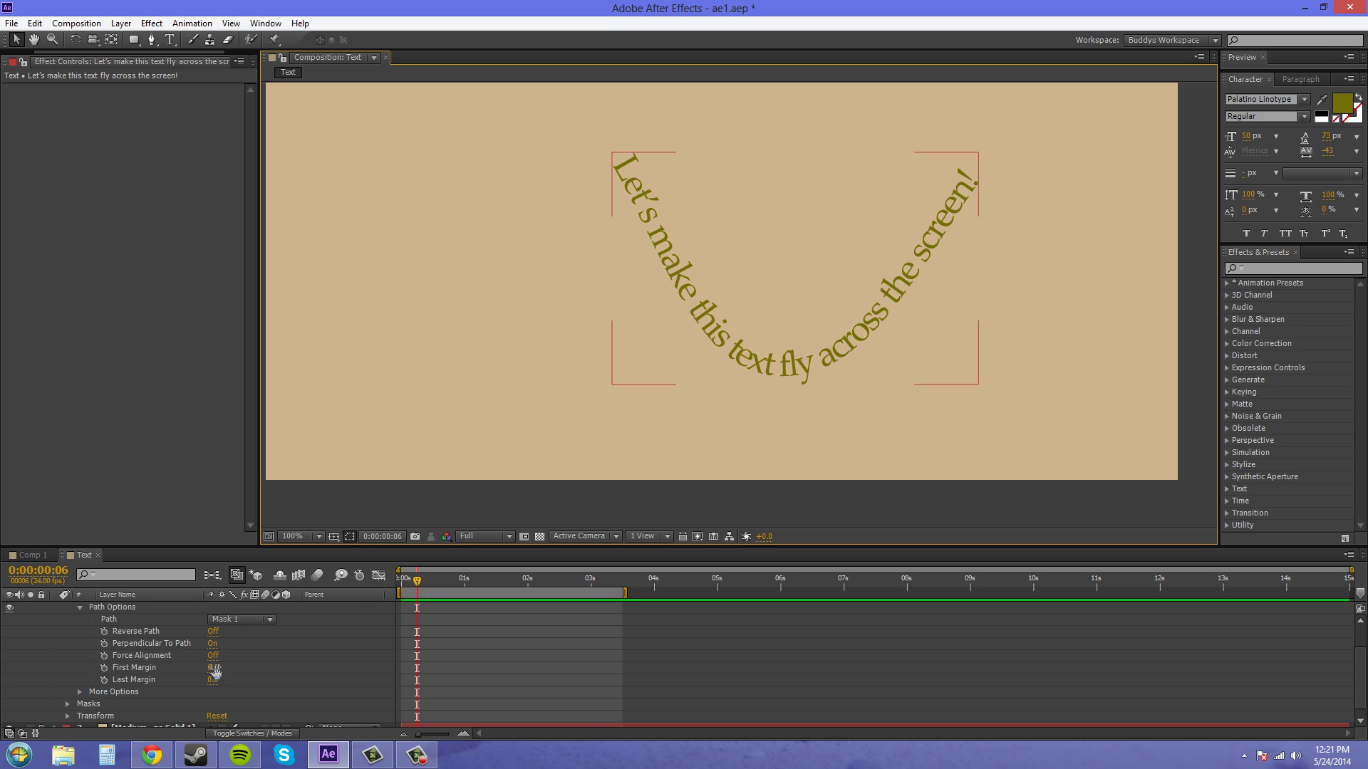
Scrub First Margin back and forth, ending at -371.0
{"action": "left_click_drag", "start_coordinate": [213, 667], "coordinate": [5, 597]}
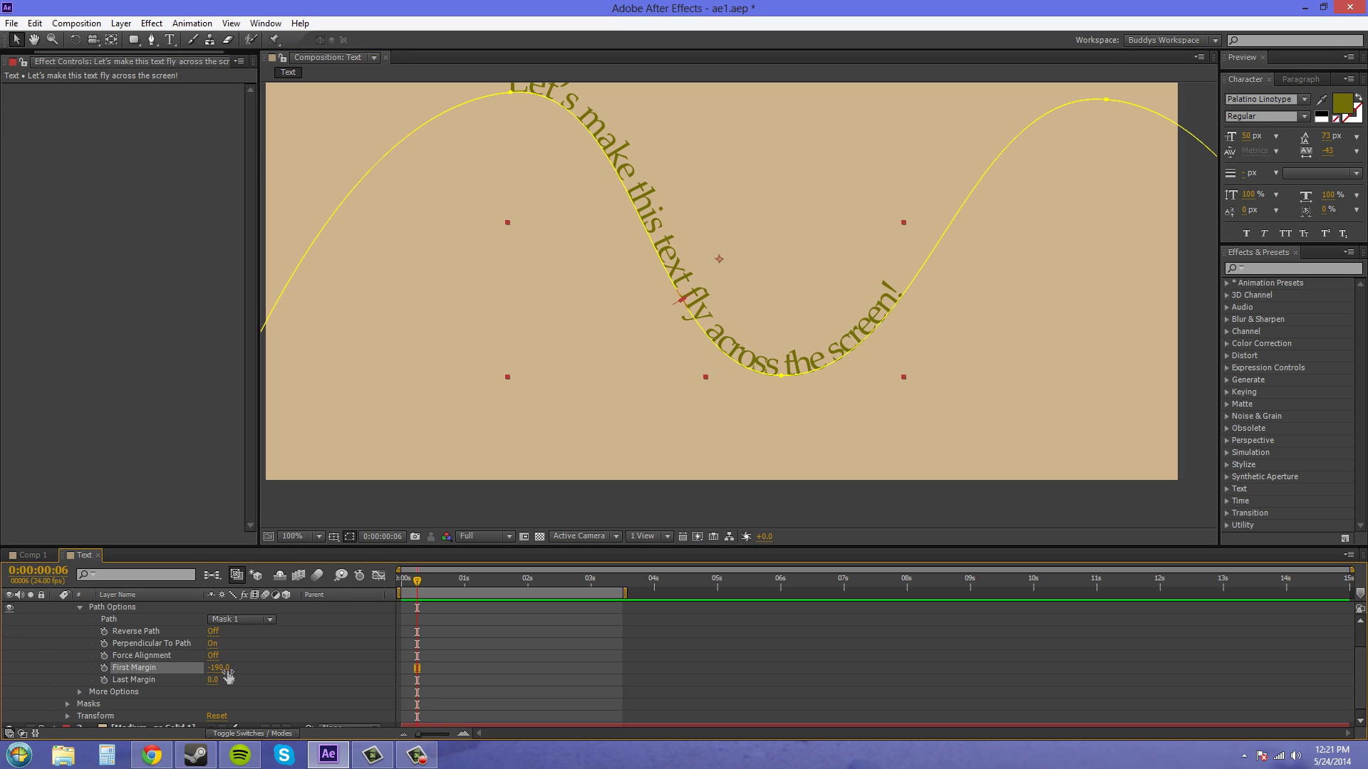
{"action": "mouse_move", "coordinate": [217, 668]}
{"action": "left_mouse_down"}
{"action": "mouse_move", "coordinate": [357, 659]}
{"action": "mouse_move", "coordinate": [236, 655]}
{"action": "mouse_move", "coordinate": [335, 648]}
{"action": "mouse_move", "coordinate": [311, 647]}
{"action": "left_mouse_up"}
{"action": "scroll", "coordinate": [596, 433], "scroll_direction": "down", "scroll_amount": 2}
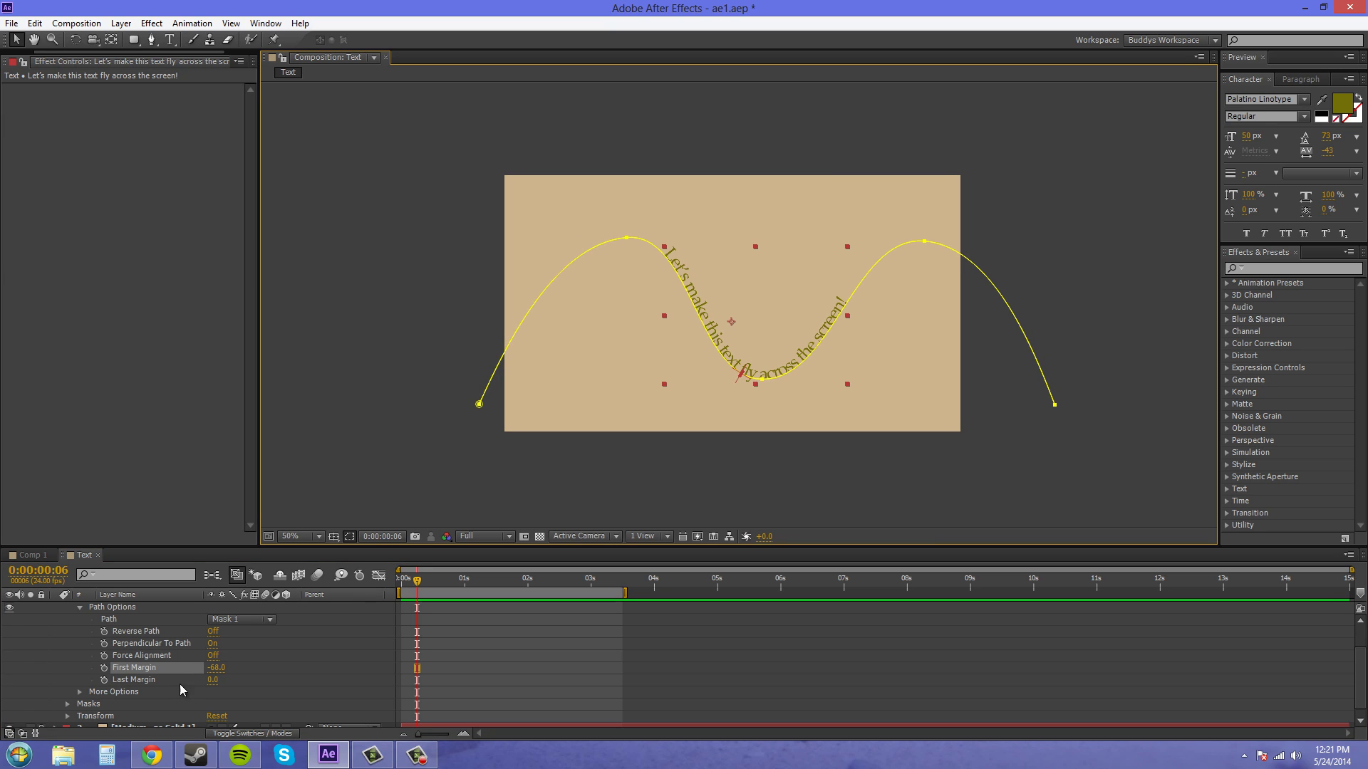
{"action": "mouse_move", "coordinate": [216, 668]}
{"action": "left_mouse_down"}
{"action": "mouse_move", "coordinate": [1175, 668]}
{"action": "mouse_move", "coordinate": [6, 672]}
{"action": "left_mouse_up"}
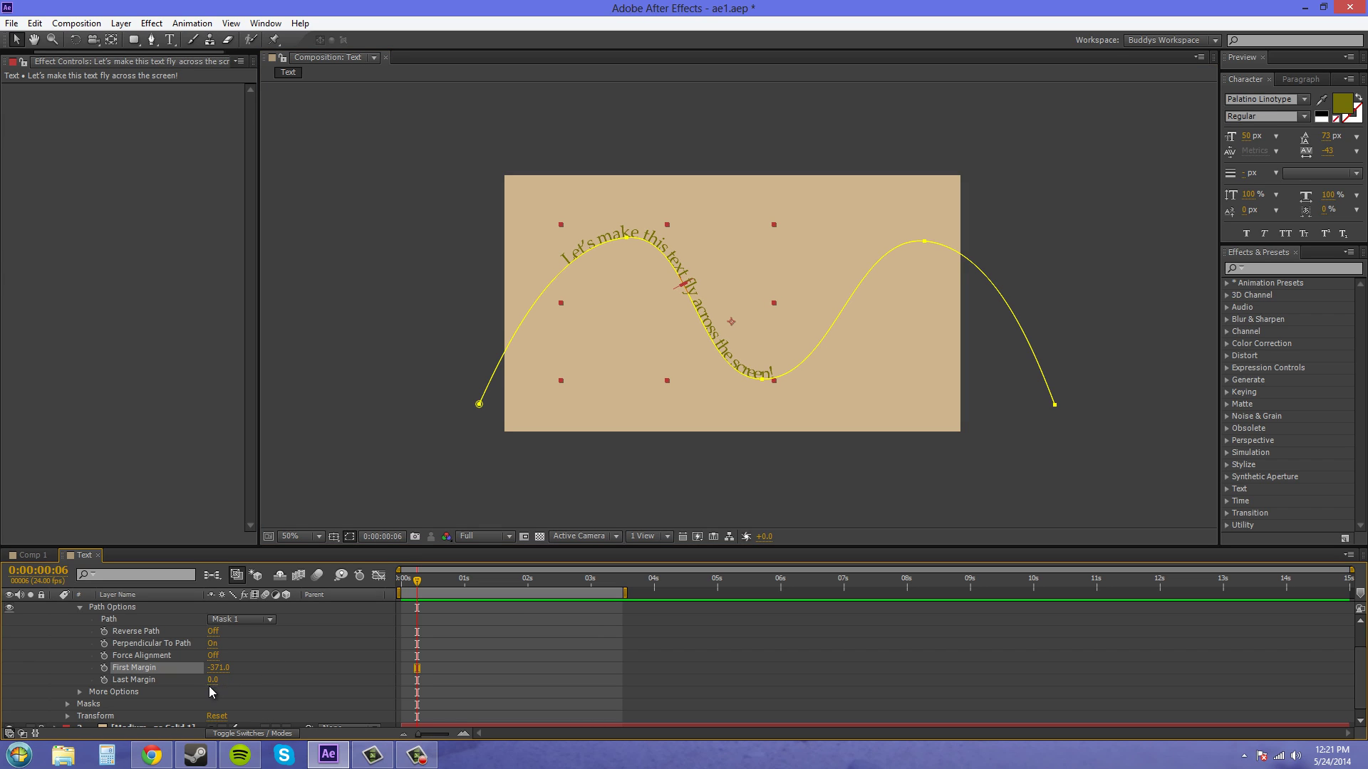
Keyframe First Margin from -1594.0 at 0:00 to 1186.0 at 3:00
{"action": "left_click", "coordinate": [220, 667]}
{"action": "type", "text": "0"}
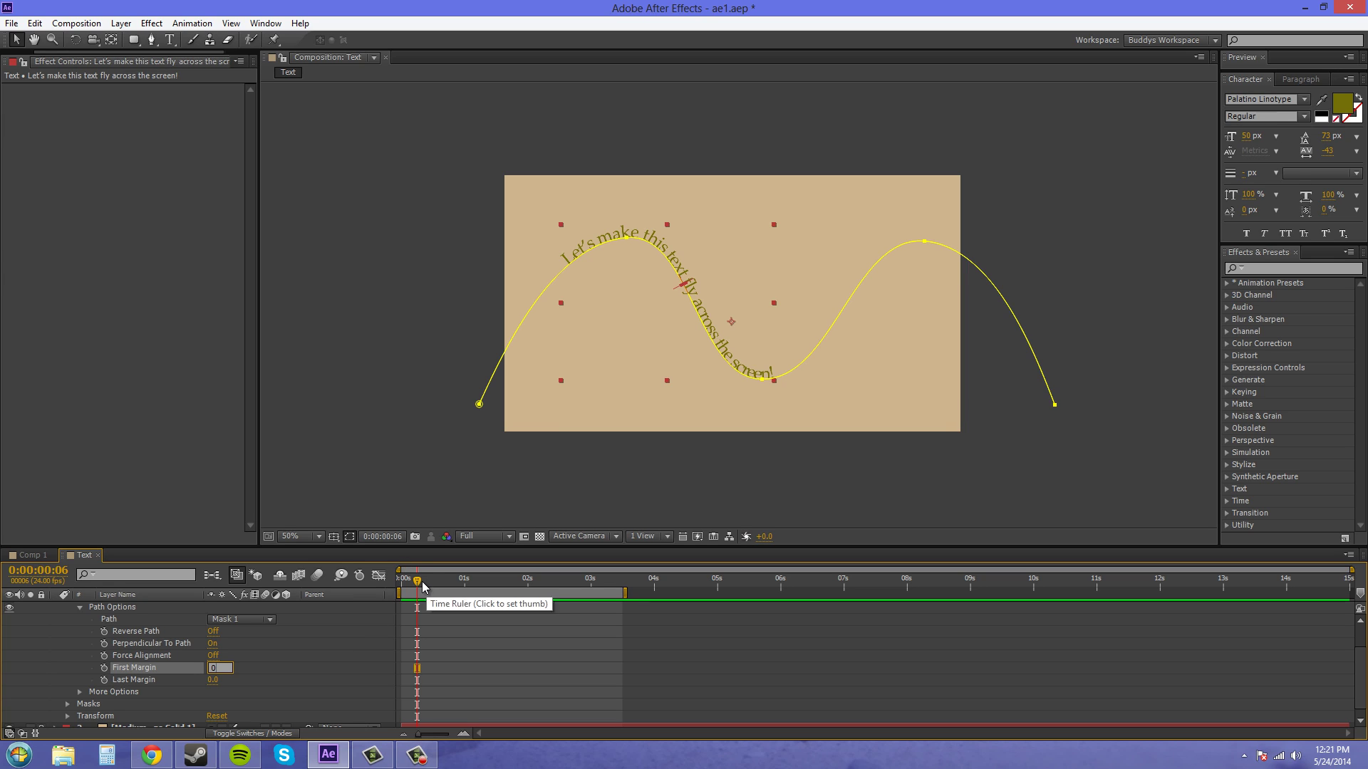
{"action": "left_click_drag", "start_coordinate": [430, 590], "coordinate": [377, 592]}
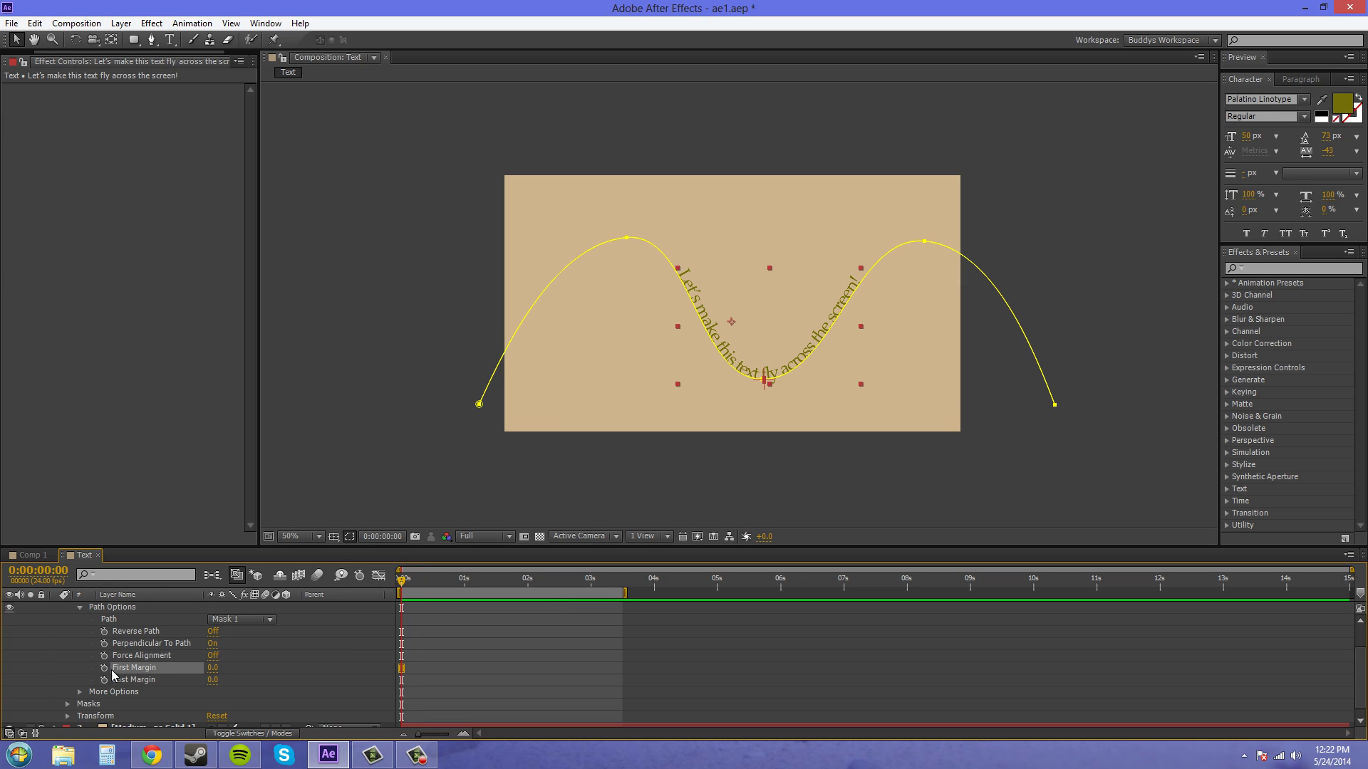
{"action": "left_click", "coordinate": [105, 668]}
{"action": "left_click_drag", "start_coordinate": [207, 667], "coordinate": [72, 653]}
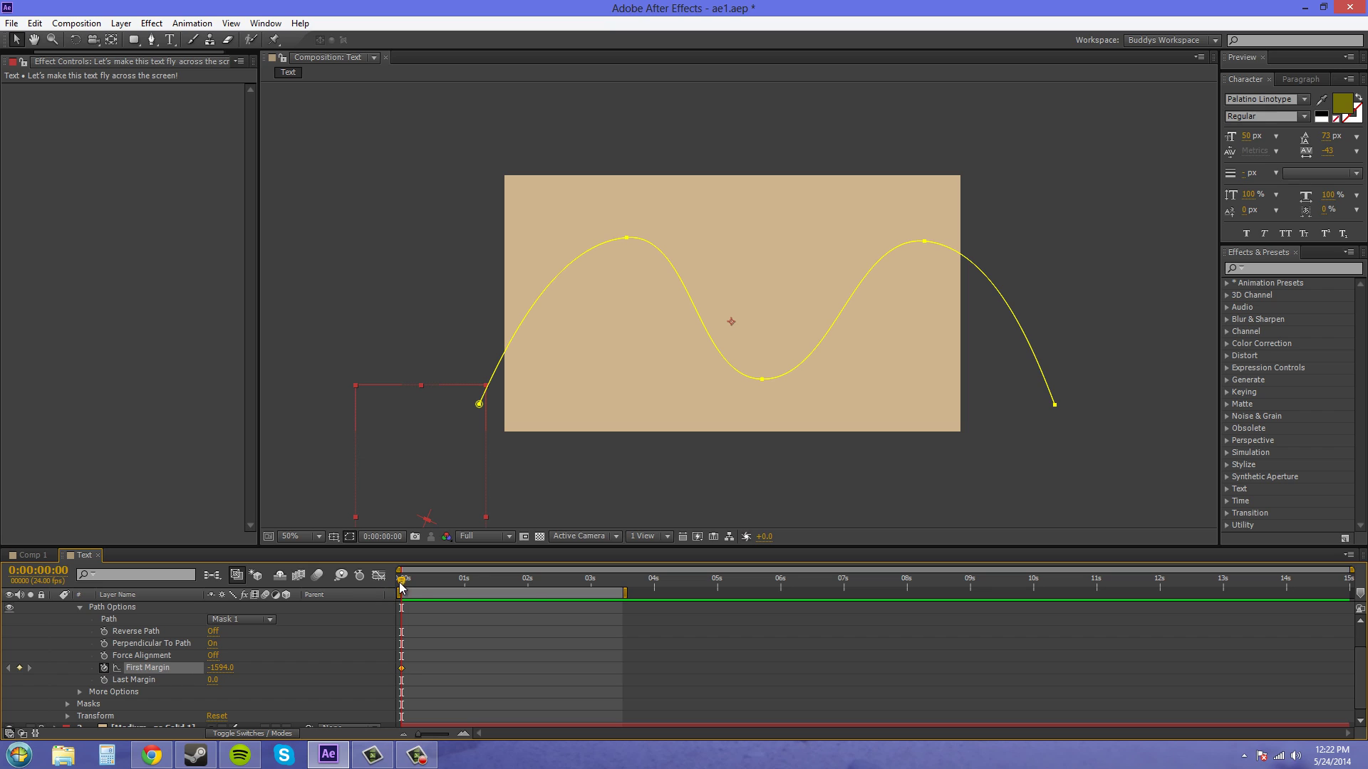
{"action": "left_click_drag", "start_coordinate": [401, 579], "coordinate": [591, 580]}
{"action": "left_click_drag", "start_coordinate": [223, 675], "coordinate": [433, 672]}
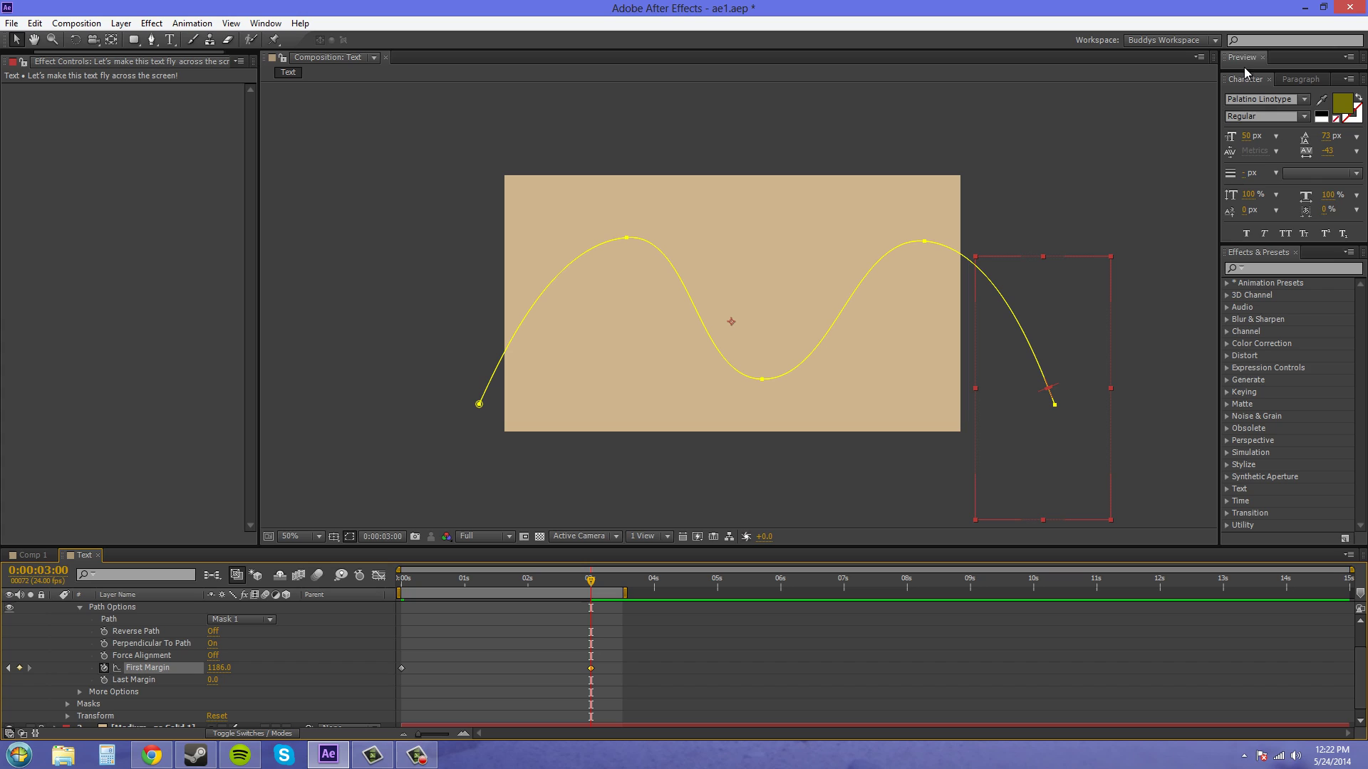
Expand the Preview panel and play a RAM preview of the text animation
{"action": "left_click_drag", "start_coordinate": [1244, 70], "coordinate": [1244, 85]}
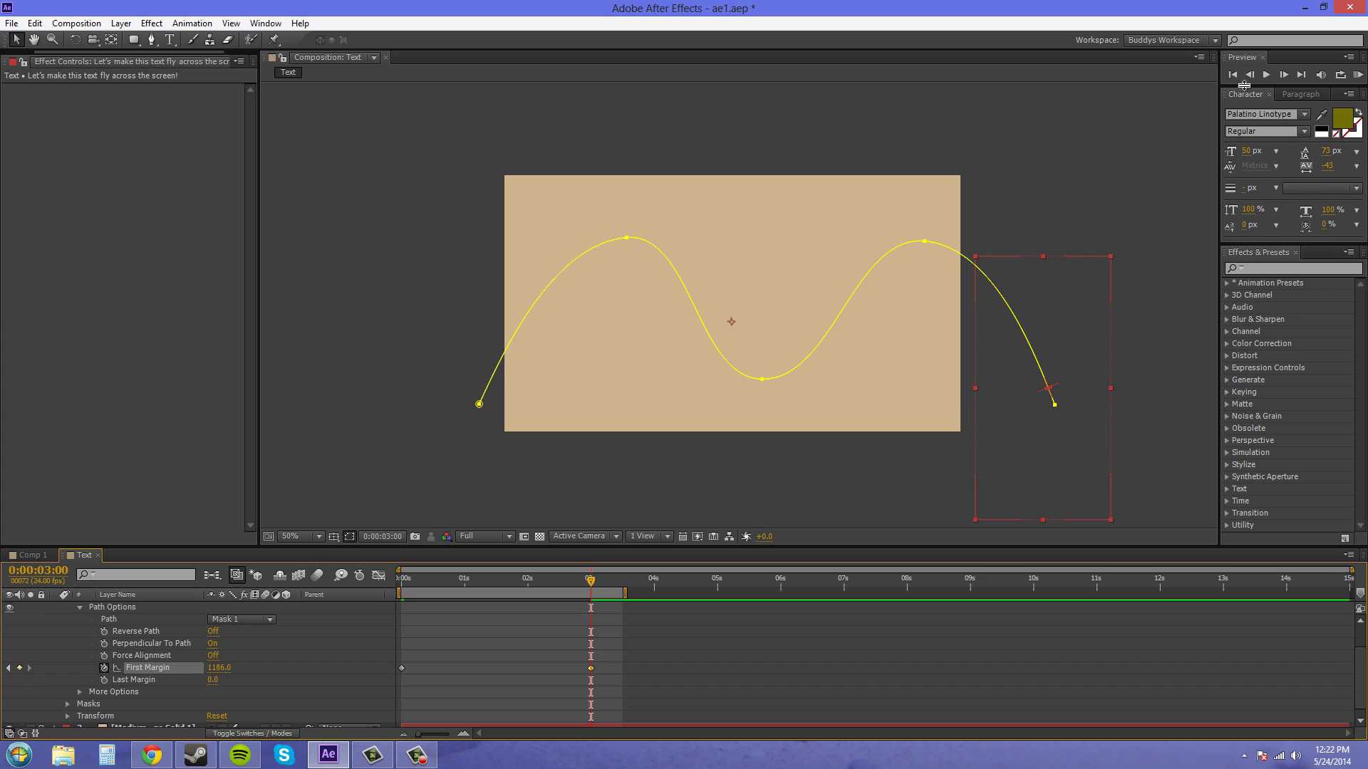
{"action": "left_click", "coordinate": [1357, 77]}
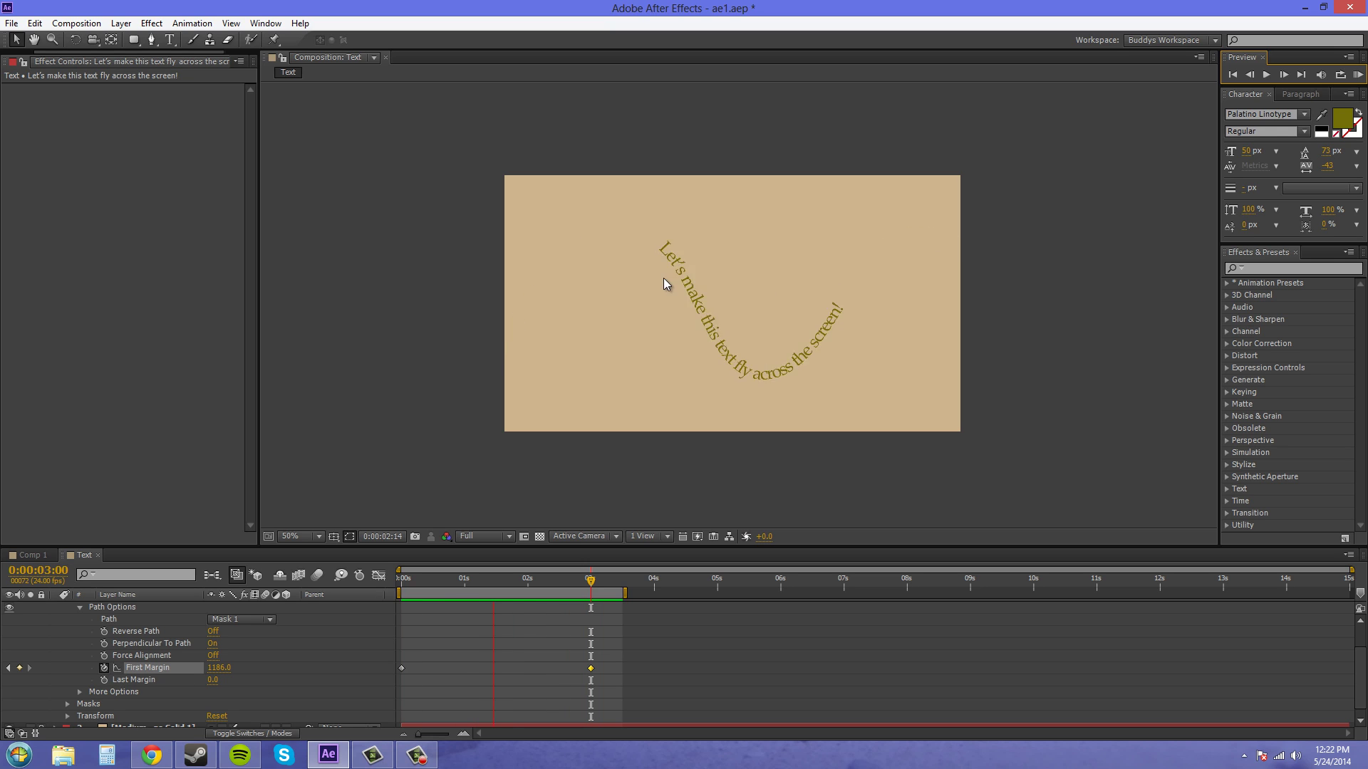
Stop the preview and delete both First Margin keyframes
{"action": "left_click", "coordinate": [1357, 76]}
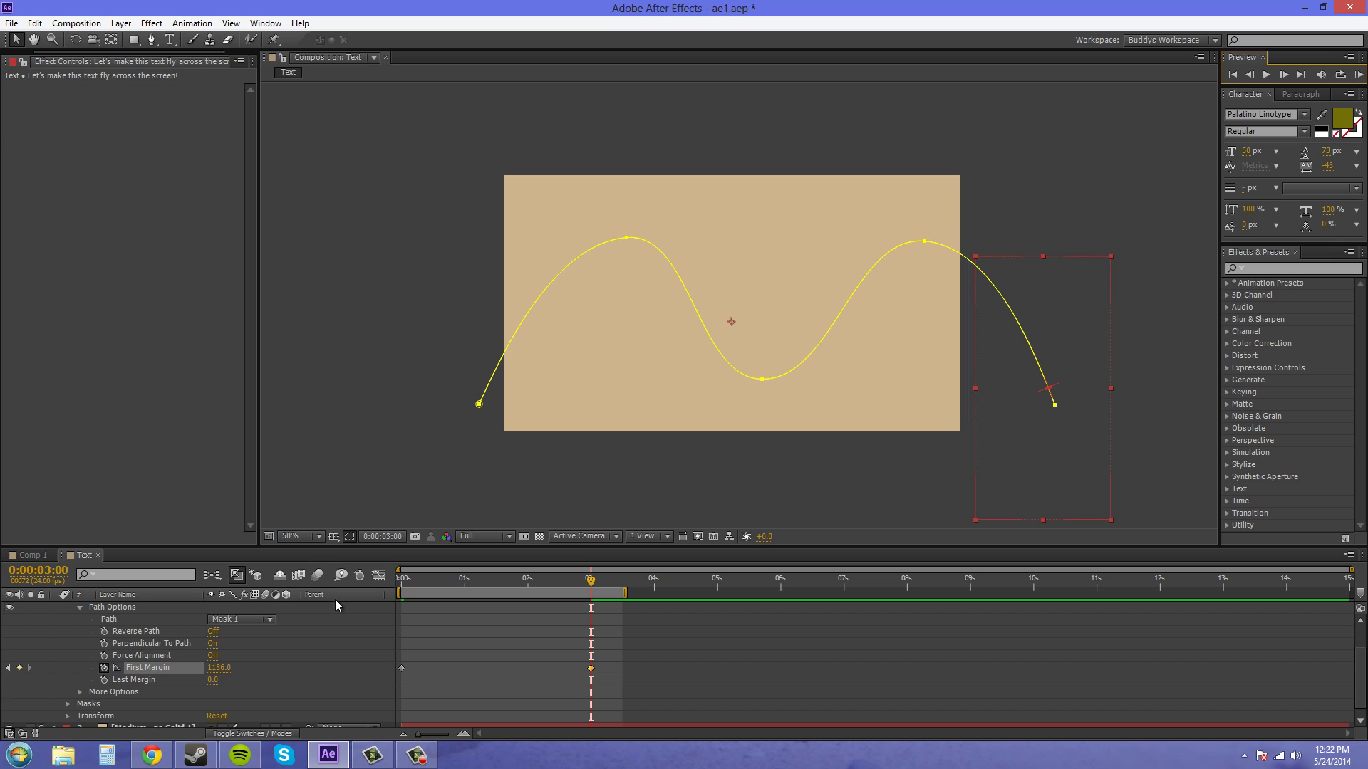
{"action": "left_click_drag", "start_coordinate": [608, 666], "coordinate": [398, 680]}
{"action": "key", "text": "Delete"}
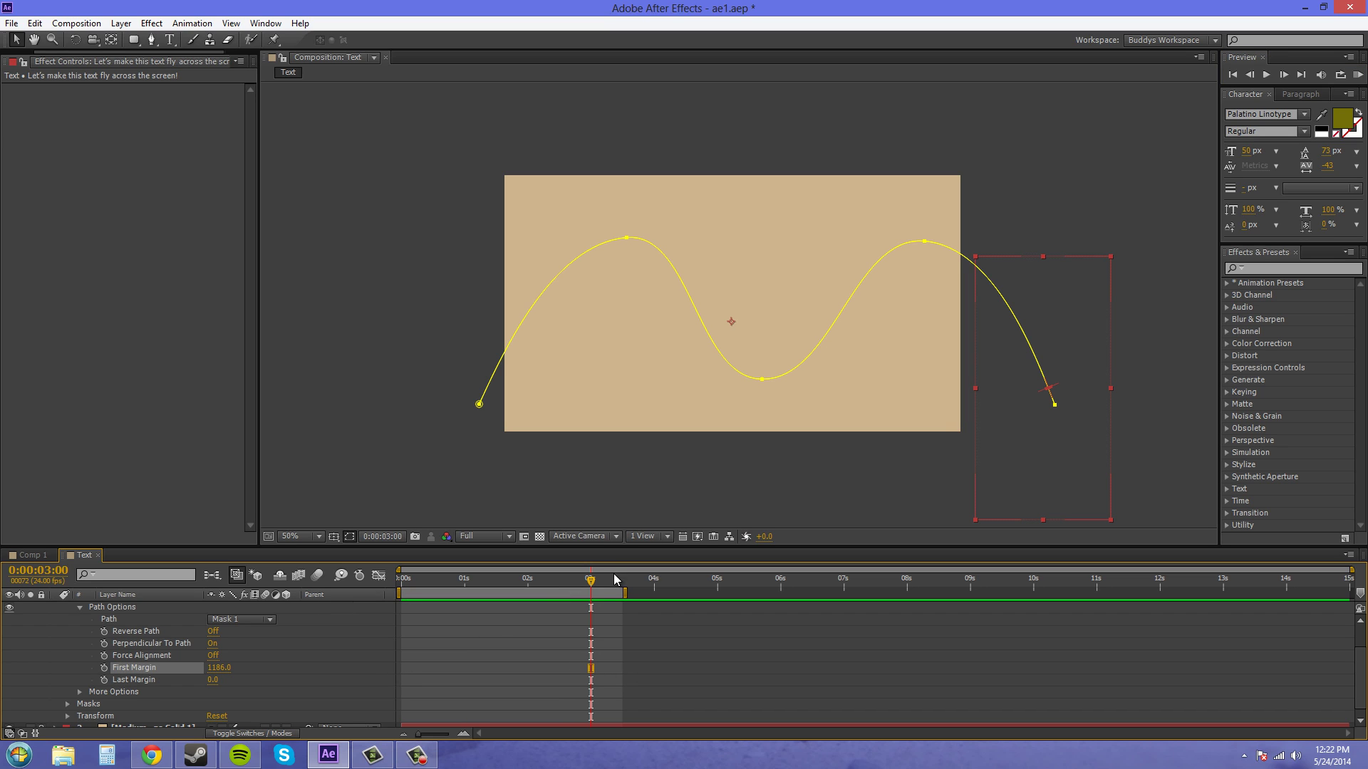
At 1:16, reset First Margin to 0.0
{"action": "left_click_drag", "start_coordinate": [591, 588], "coordinate": [507, 593]}
{"action": "left_click_drag", "start_coordinate": [215, 667], "coordinate": [188, 670]}
{"action": "left_click", "coordinate": [220, 668]}
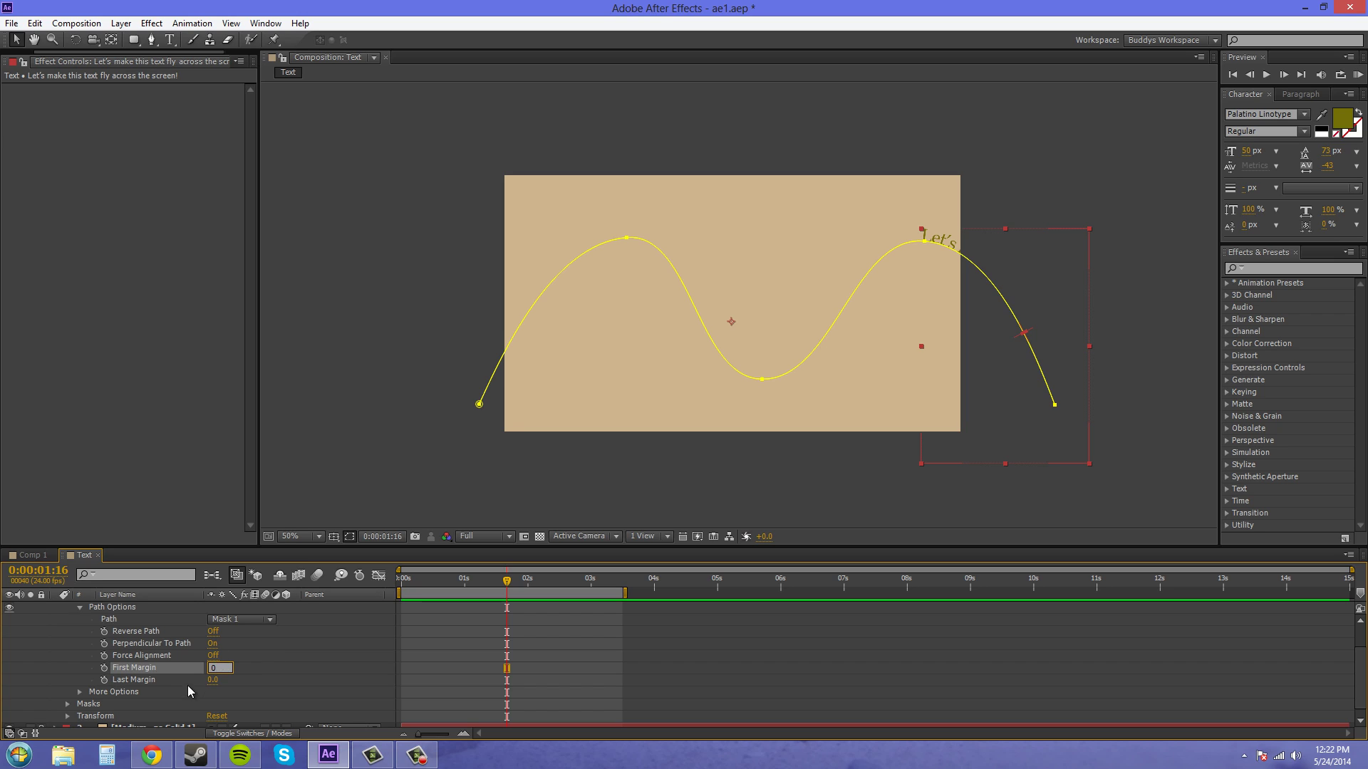
{"action": "left_click", "coordinate": [280, 682]}
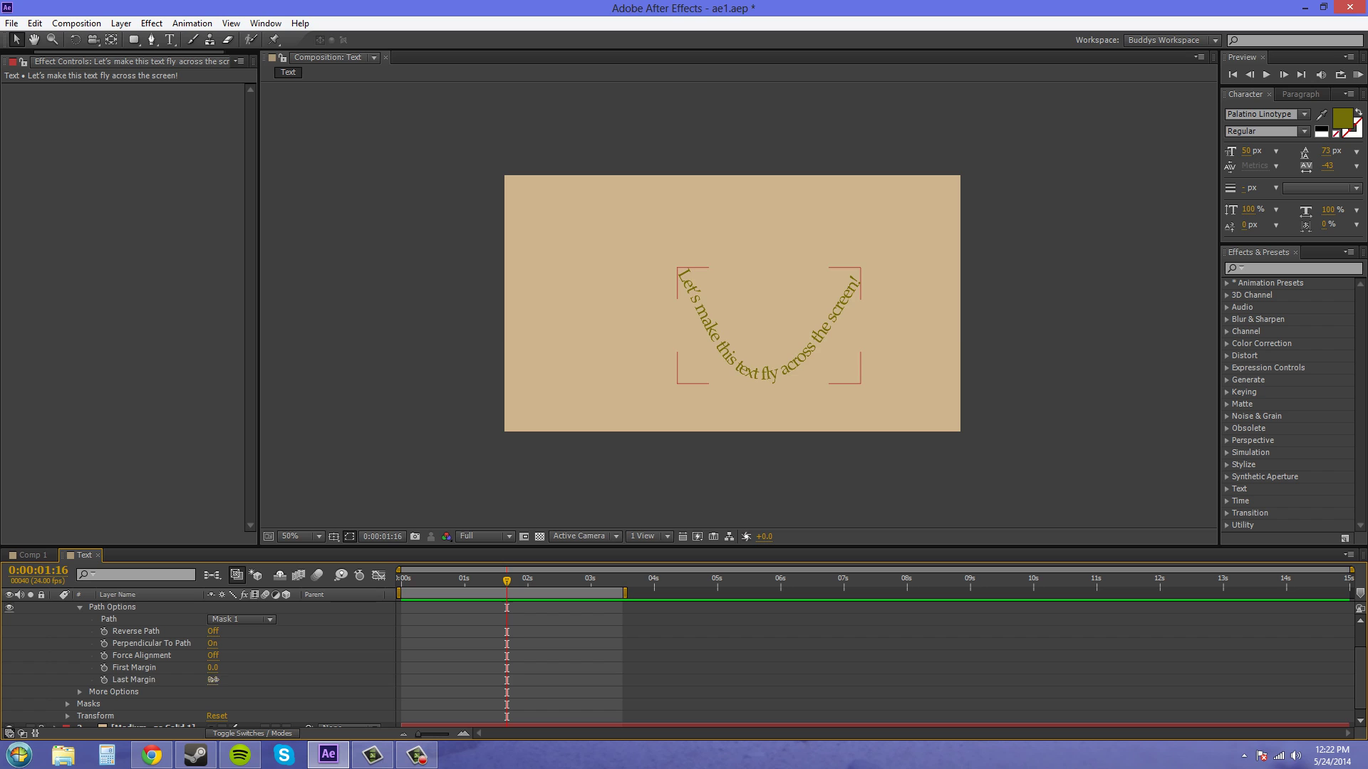
{"action": "left_click_drag", "start_coordinate": [213, 679], "coordinate": [809, 668]}
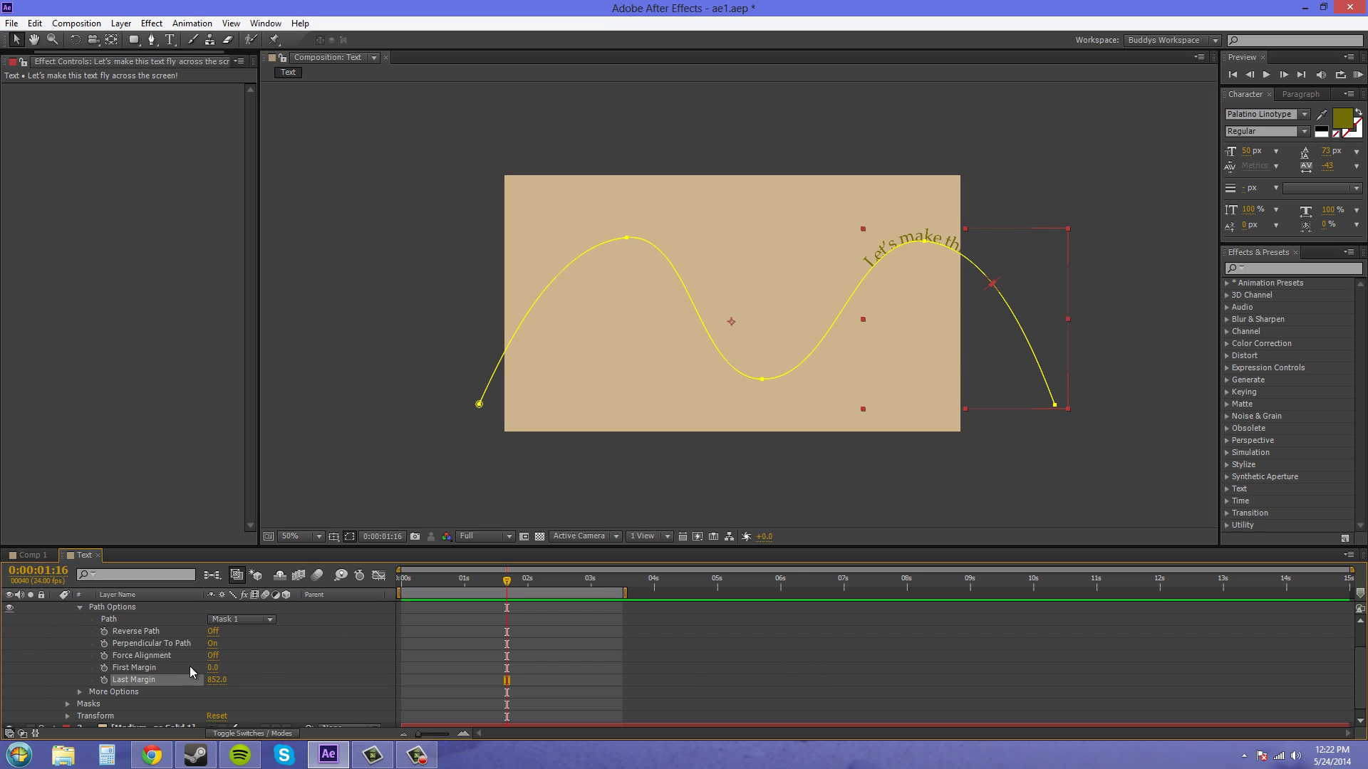
{"action": "left_click_drag", "start_coordinate": [217, 680], "coordinate": [123, 679]}
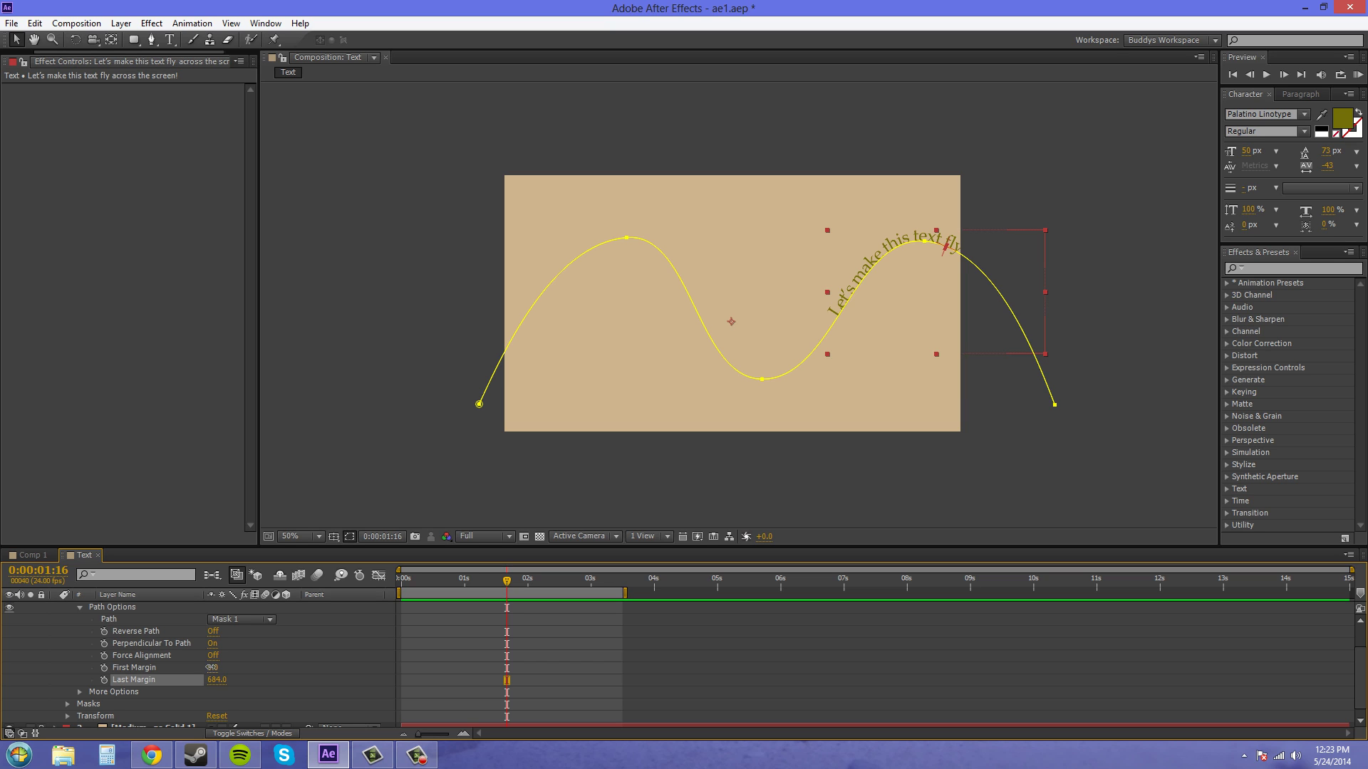
{"action": "mouse_move", "coordinate": [212, 667]}
{"action": "left_mouse_down"}
{"action": "mouse_move", "coordinate": [256, 667]}
{"action": "mouse_move", "coordinate": [160, 667]}
{"action": "mouse_move", "coordinate": [217, 667]}
{"action": "left_mouse_up"}
{"action": "left_click", "coordinate": [217, 668]}
{"action": "type", "text": "0"}
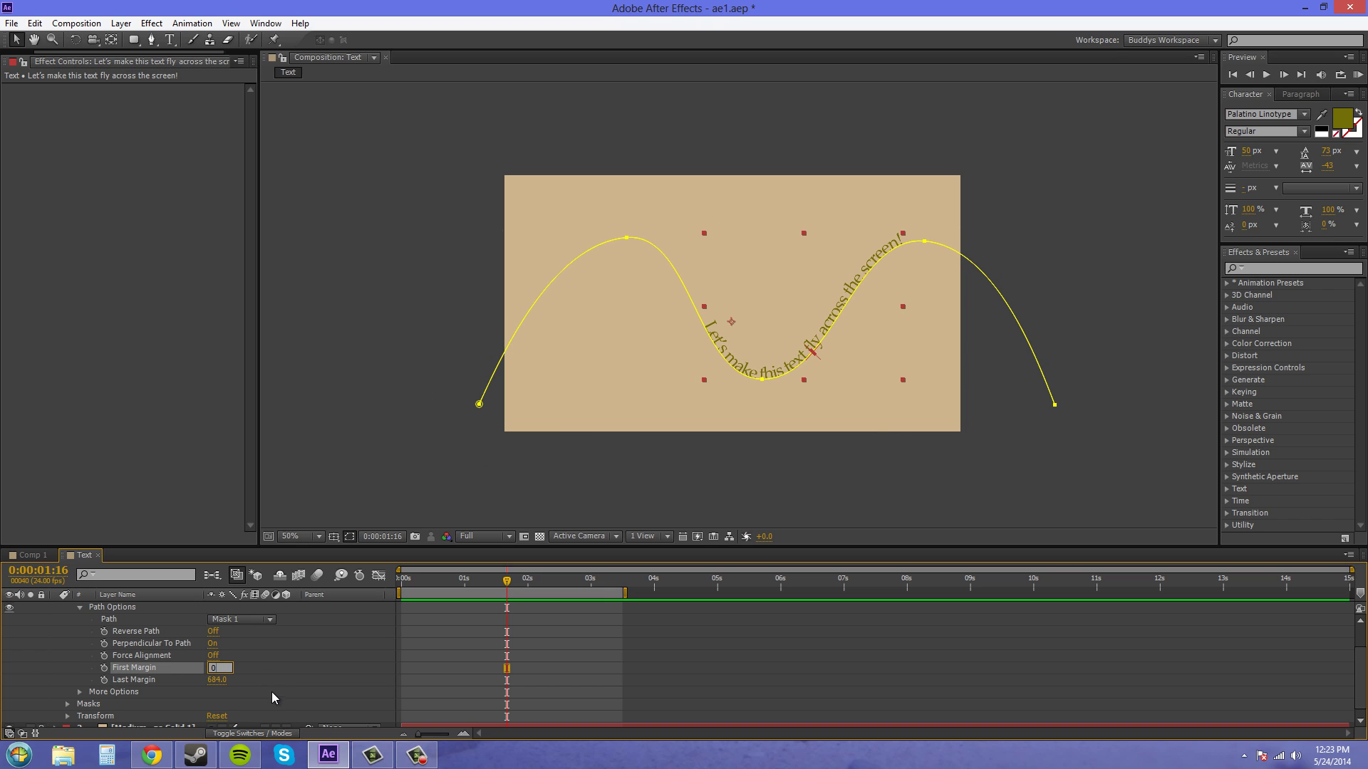
{"action": "key", "text": "Tab"}
{"action": "type", "text": "0"}
{"action": "left_click", "coordinate": [296, 680]}
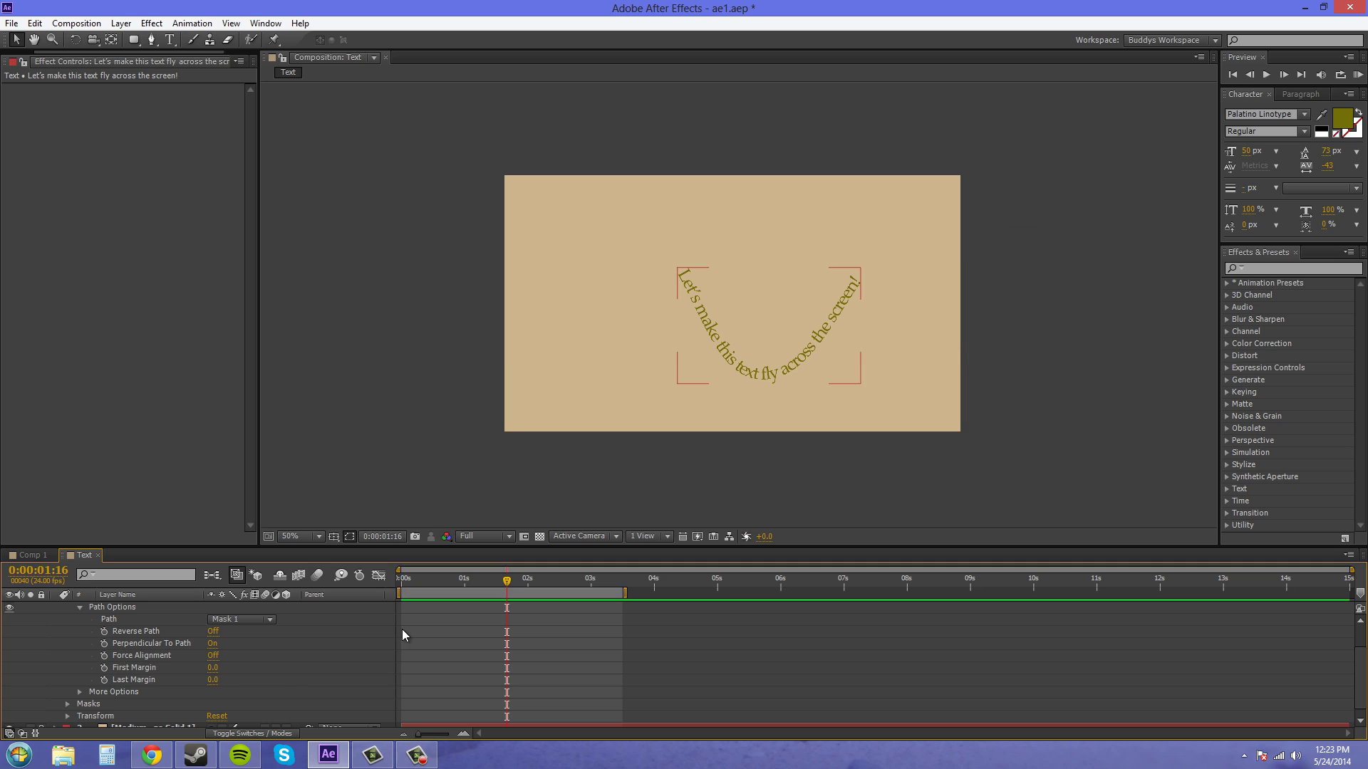
Turn Force Alignment on, scrub First Margin to 550.0, then turn Force Alignment off and zoom in
{"action": "left_click", "coordinate": [212, 655]}
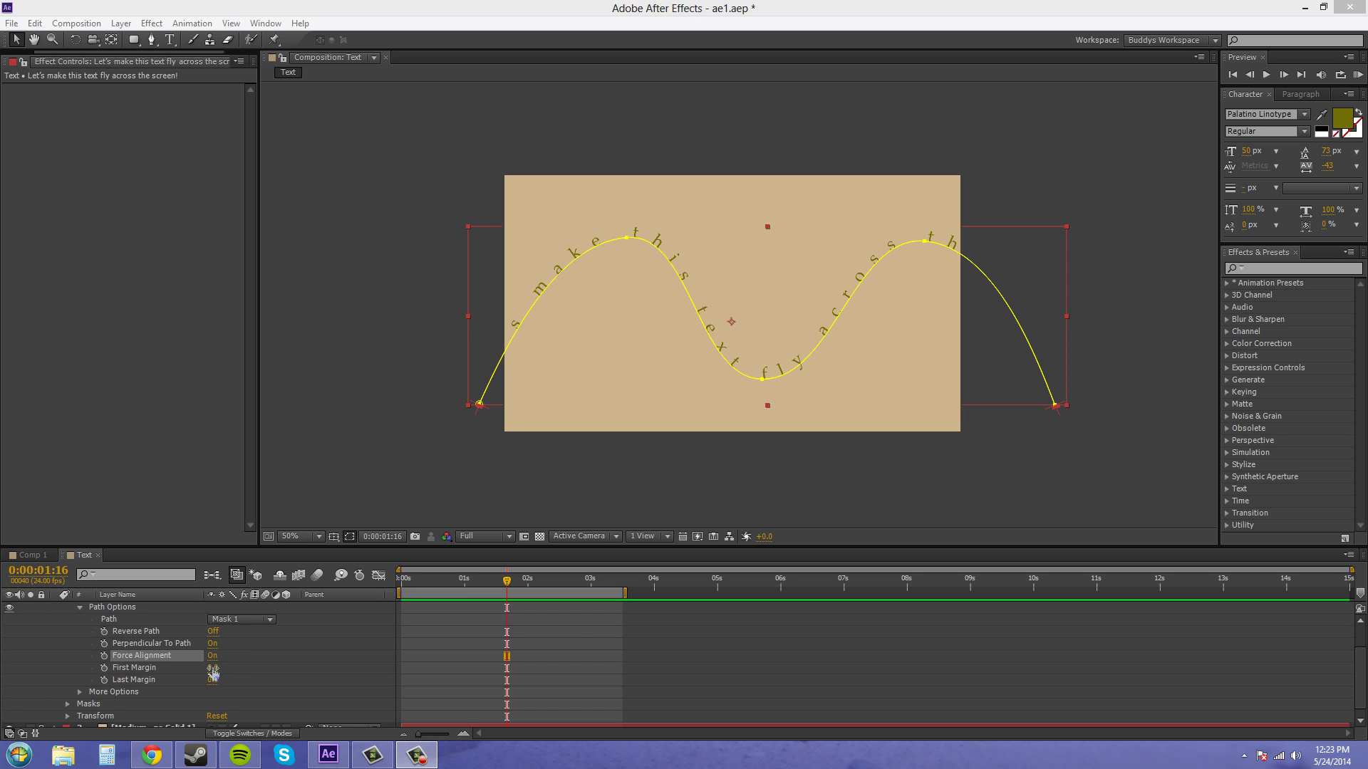
{"action": "left_click_drag", "start_coordinate": [212, 667], "coordinate": [168, 682]}
{"action": "left_click", "coordinate": [168, 680]}
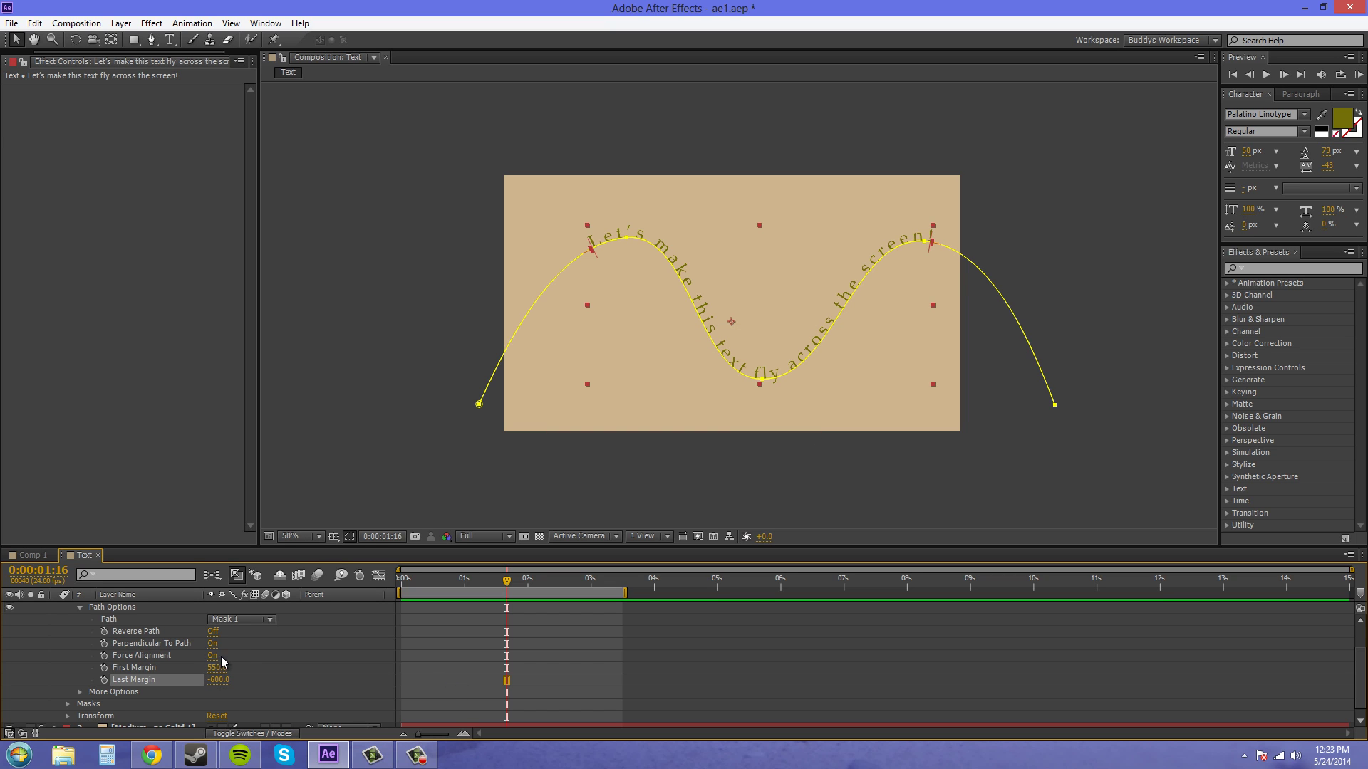
{"action": "left_click", "coordinate": [210, 656]}
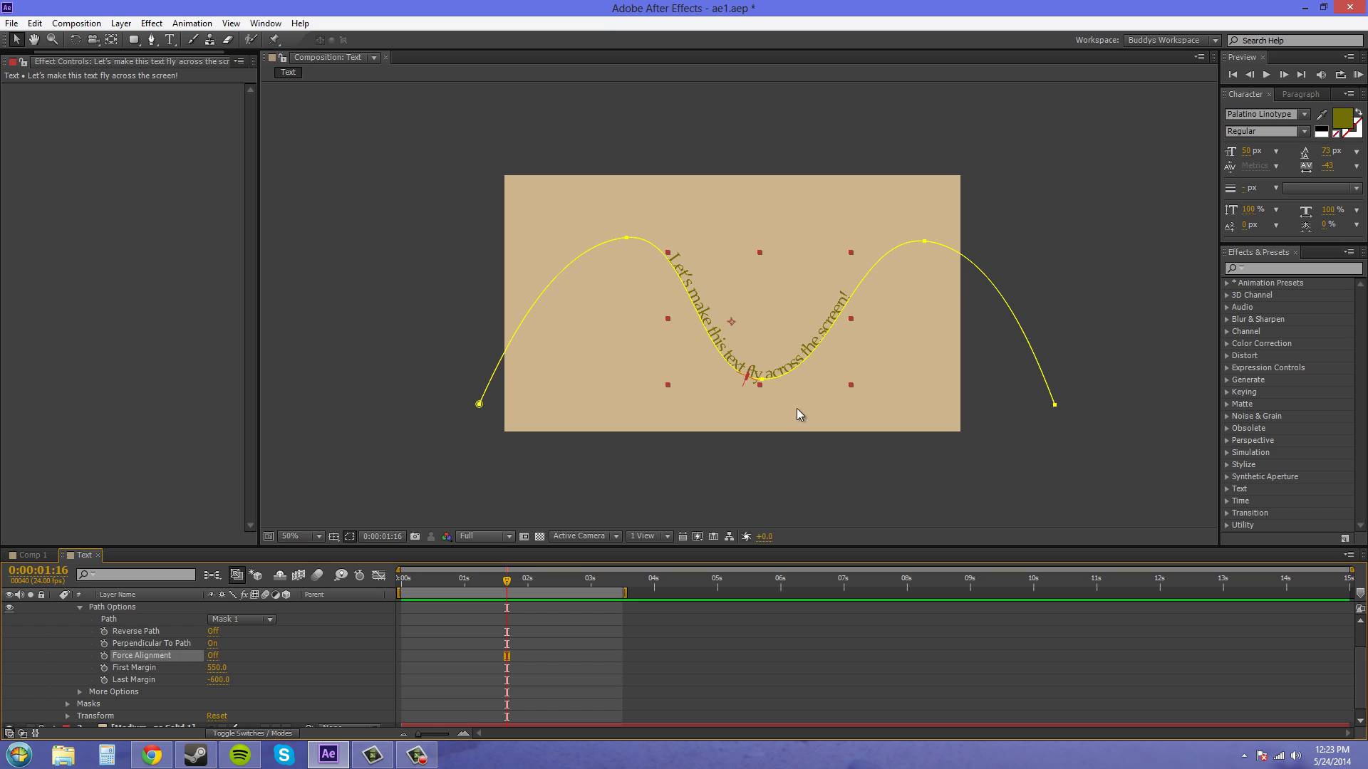
{"action": "key", "text": "period"}
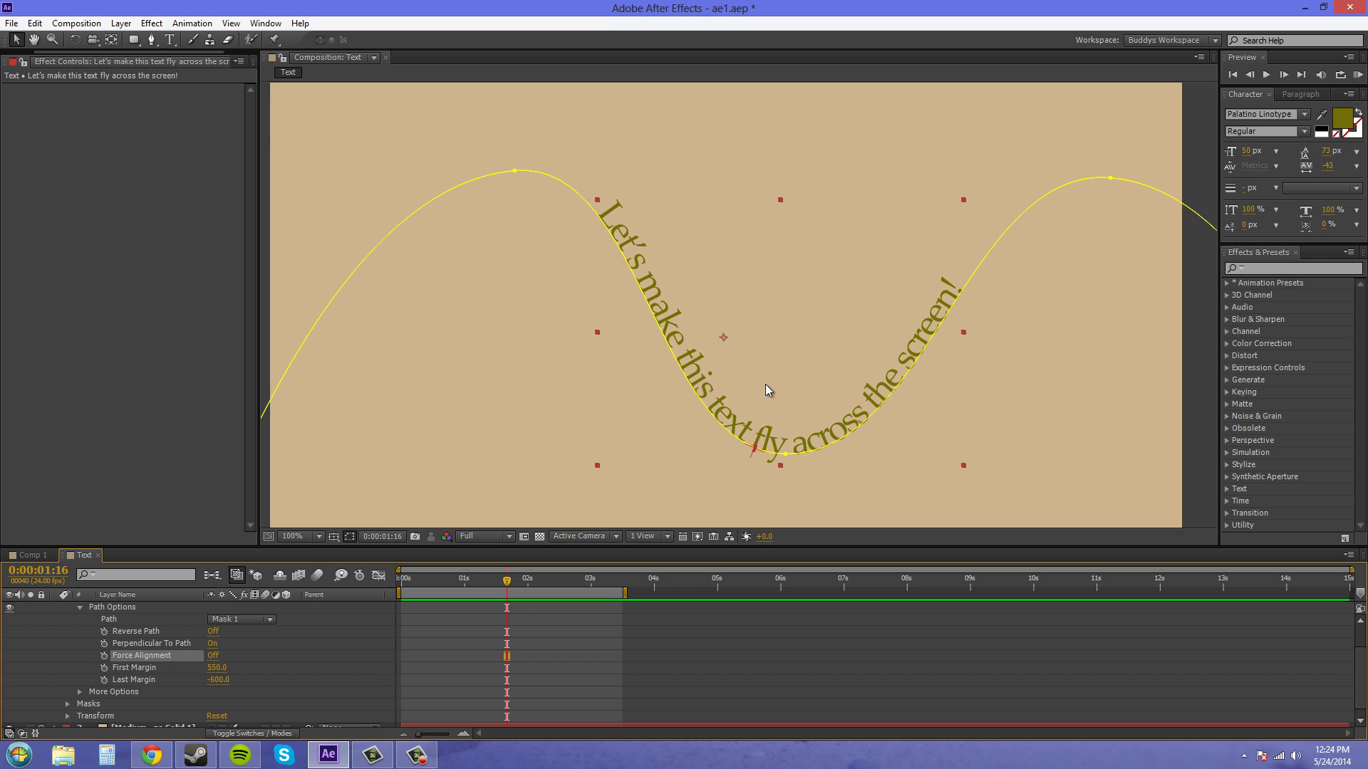
Zoom back out and set First and Last Margin to 0, leaving Force Alignment Off
{"action": "key", "text": "comma"}
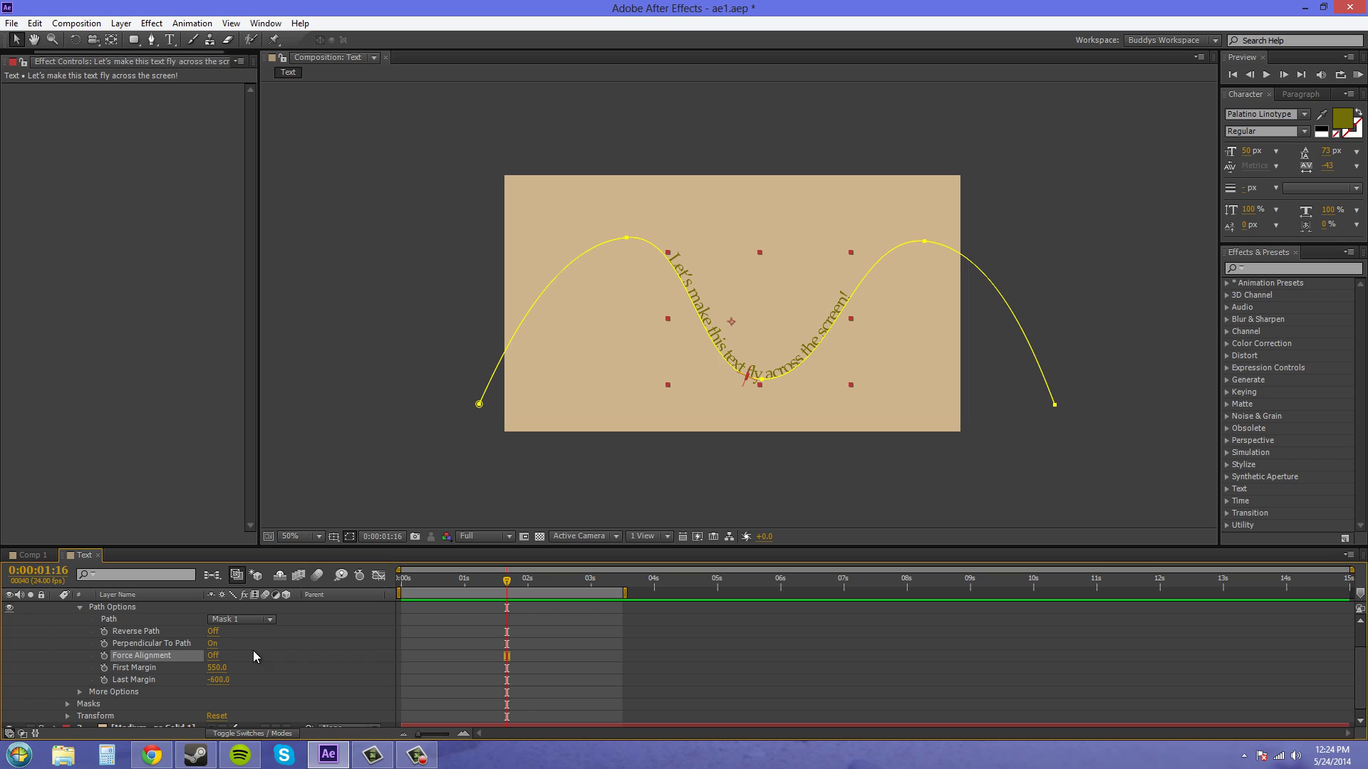
{"action": "left_click", "coordinate": [213, 655]}
{"action": "left_click", "coordinate": [217, 667]}
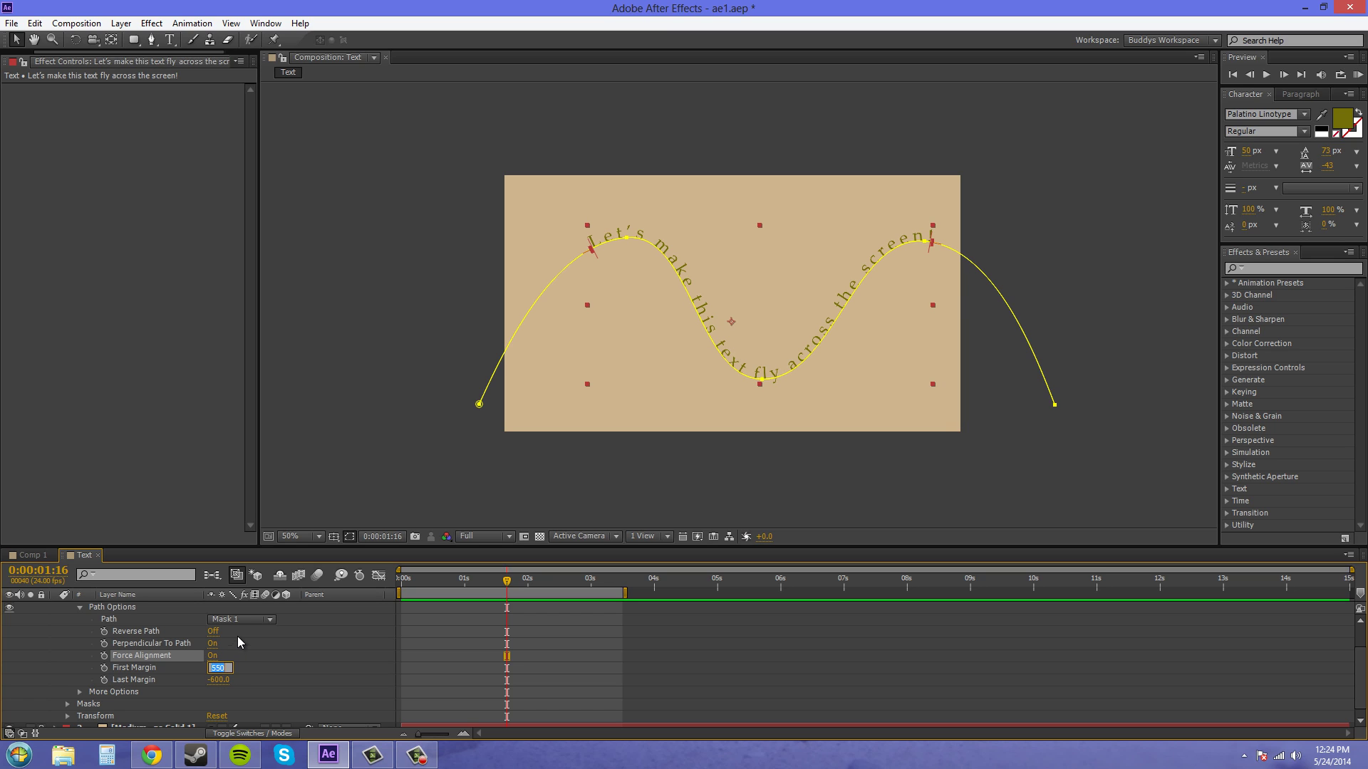
{"action": "type", "text": "0"}
{"action": "key", "text": "Tab"}
{"action": "type", "text": "0"}
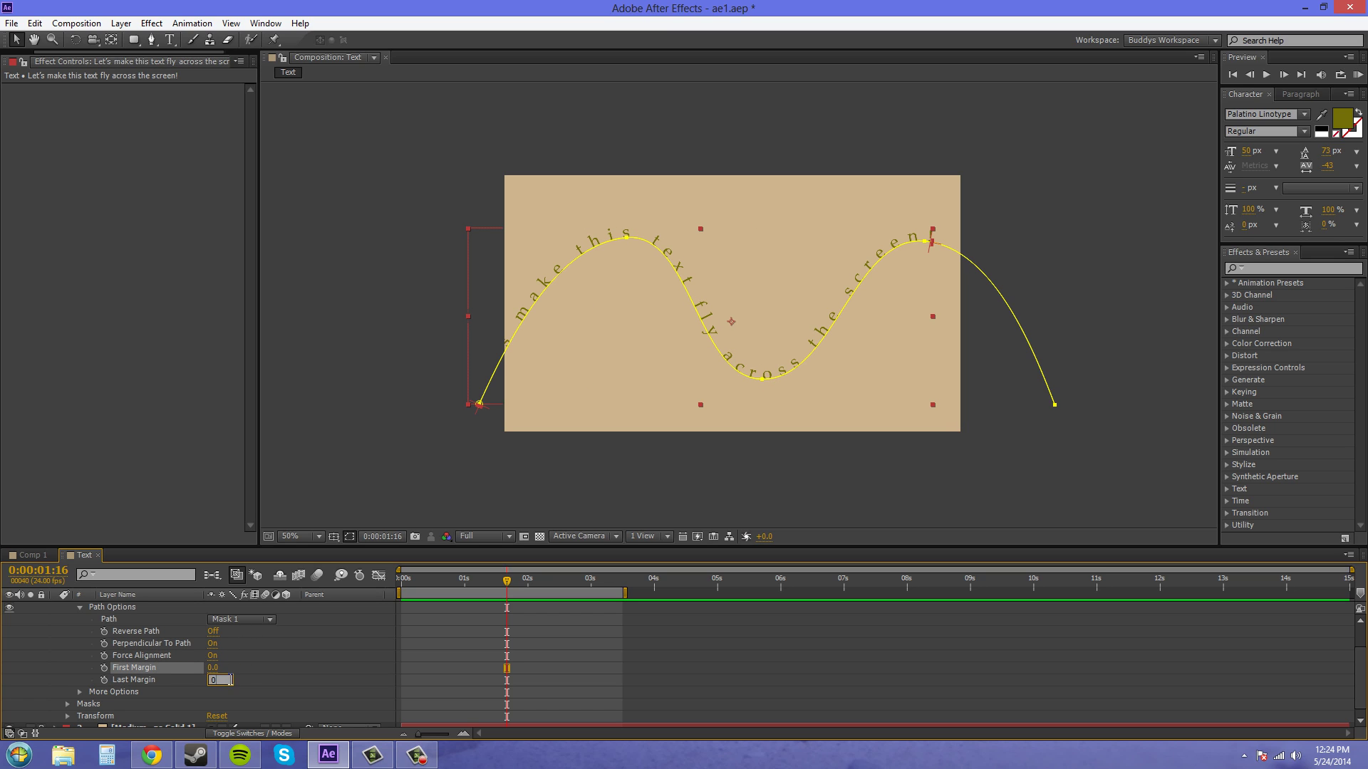
{"action": "left_click", "coordinate": [214, 655]}
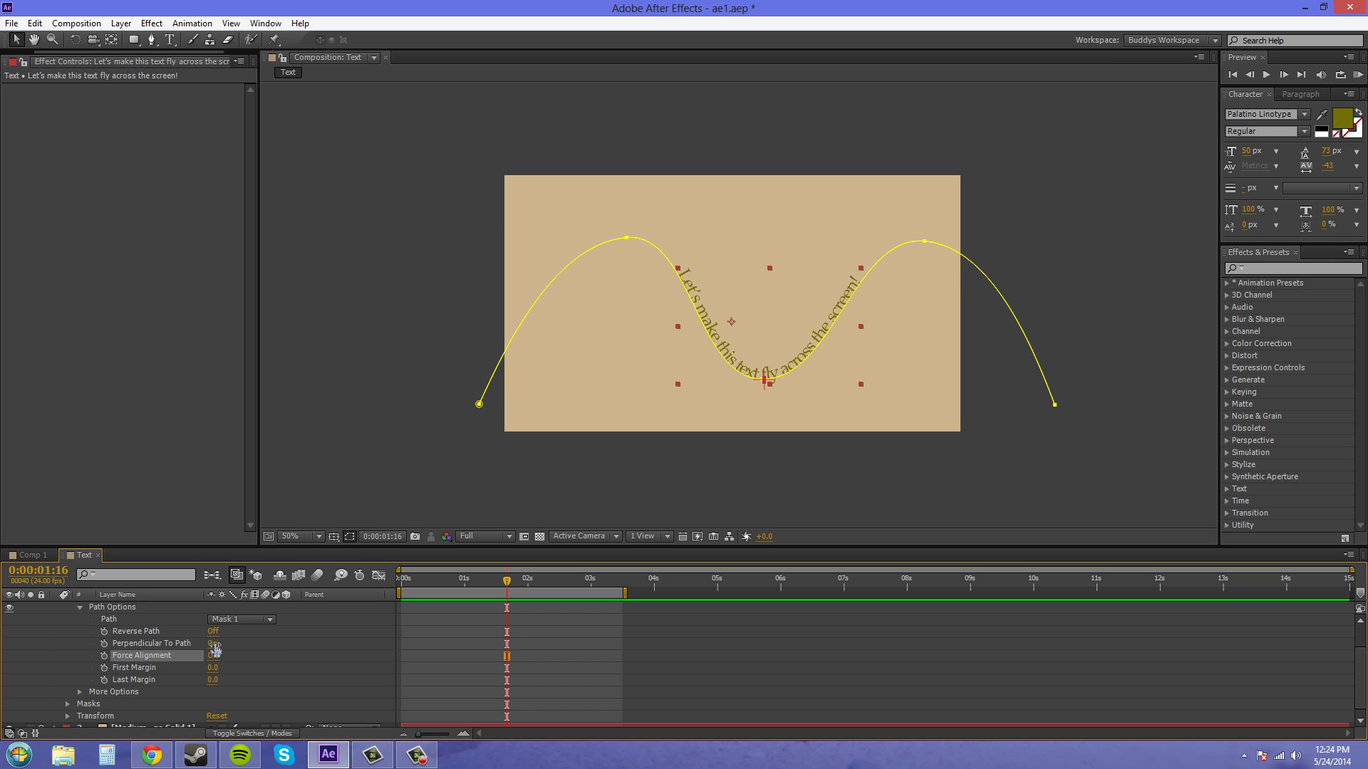
Turn Perpendicular To Path off, inspect the letters zoomed in, then turn it back on
{"action": "left_click", "coordinate": [212, 643]}
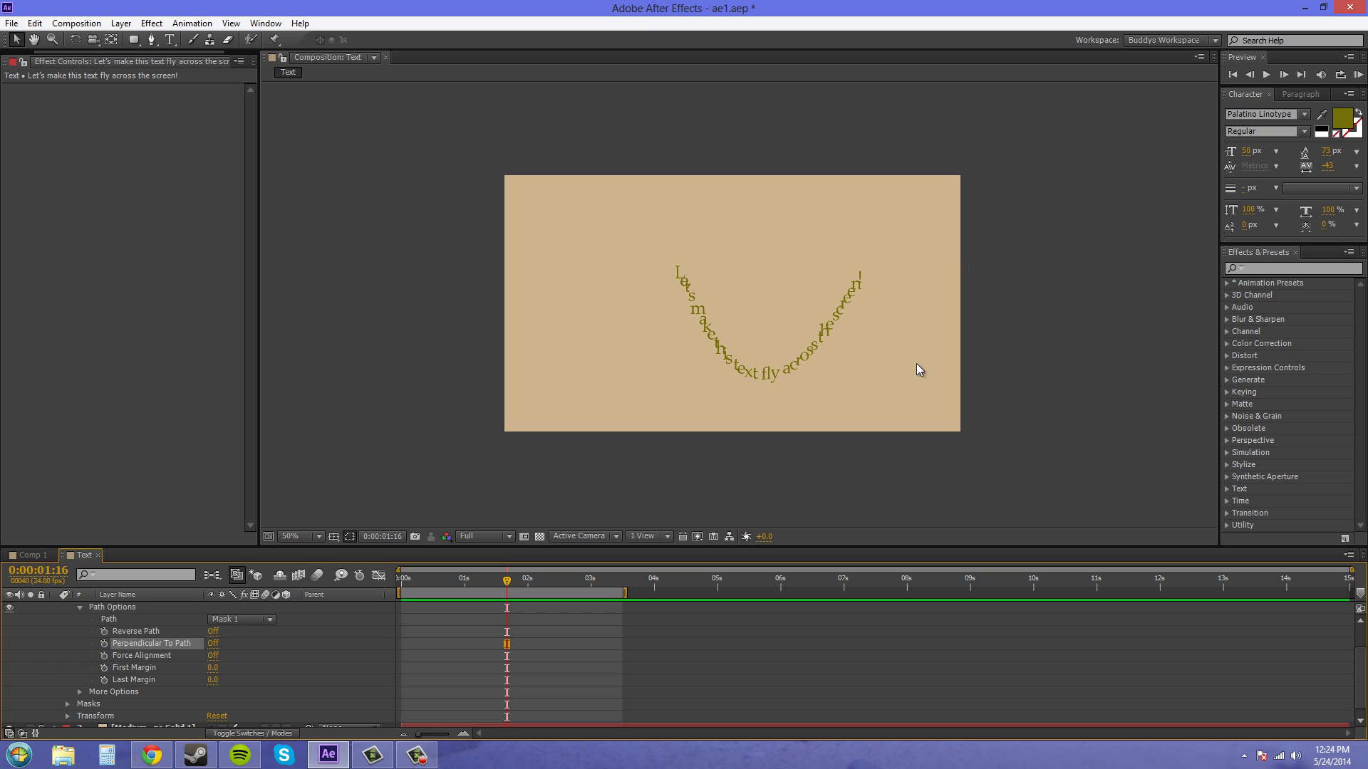
{"action": "left_click", "coordinate": [845, 374]}
{"action": "key", "text": "period"}
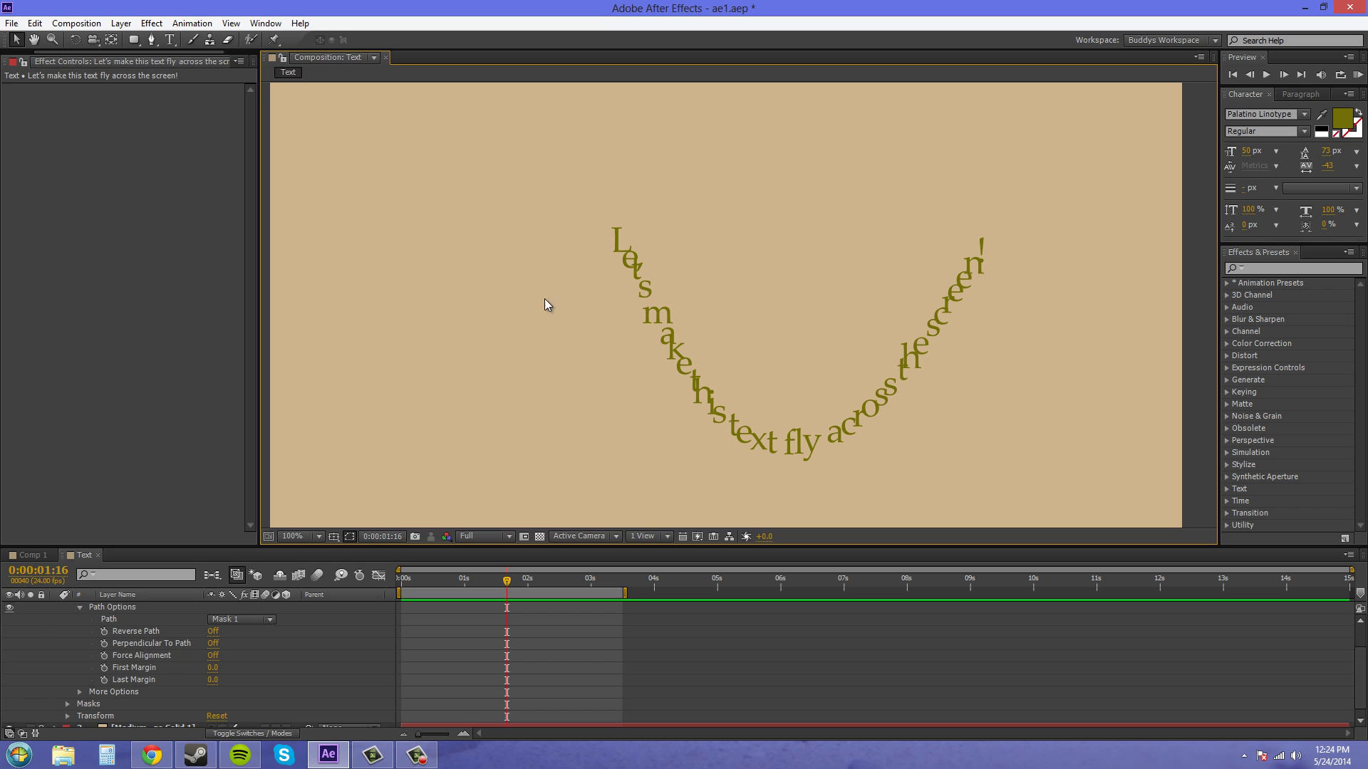
{"action": "key", "text": "comma"}
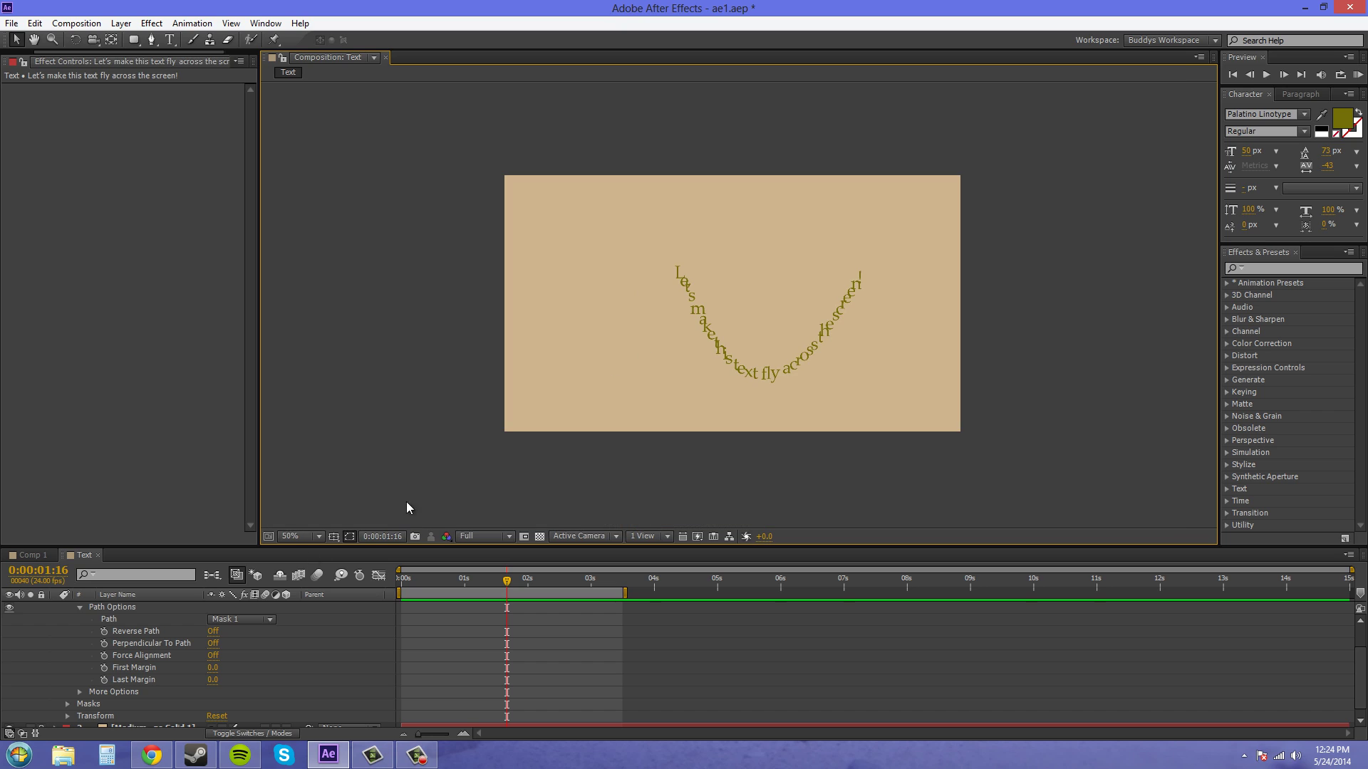
{"action": "left_click", "coordinate": [213, 643]}
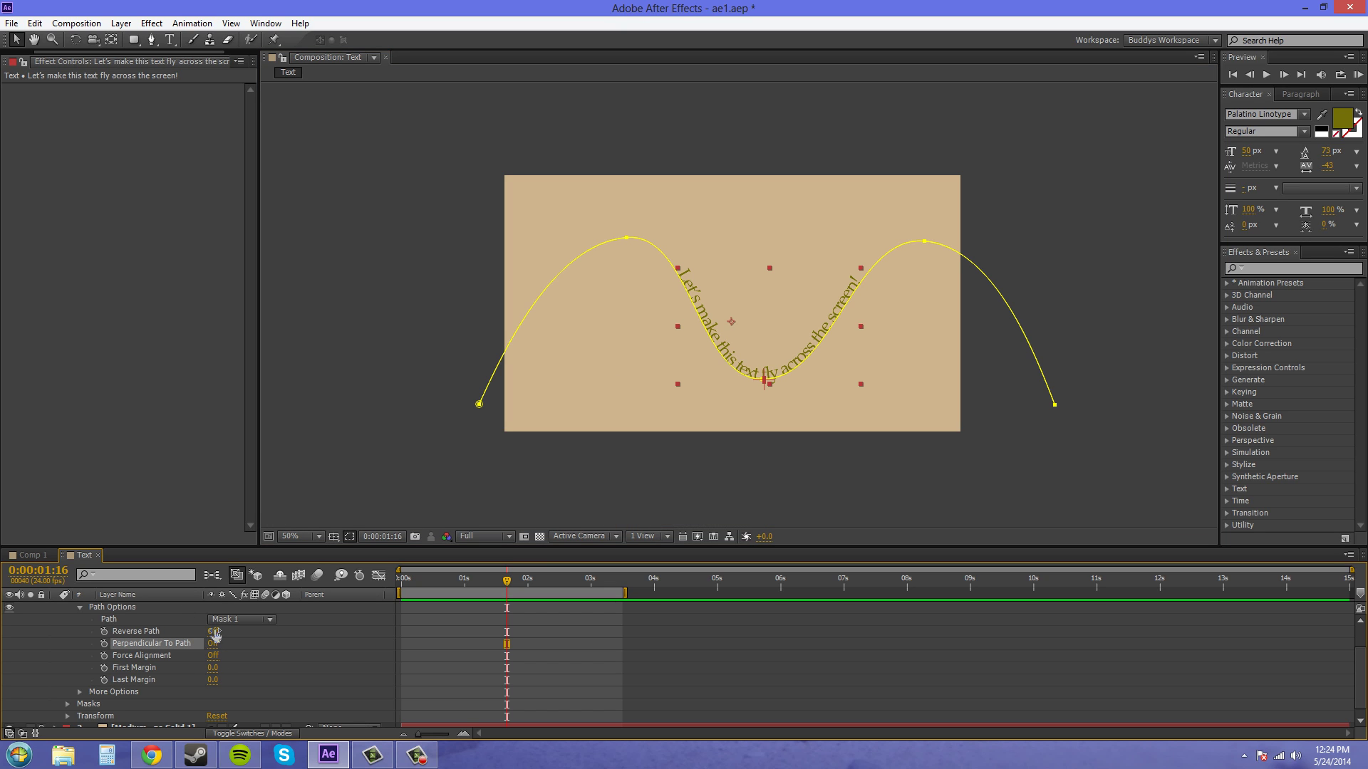
{"action": "left_click", "coordinate": [213, 631]}
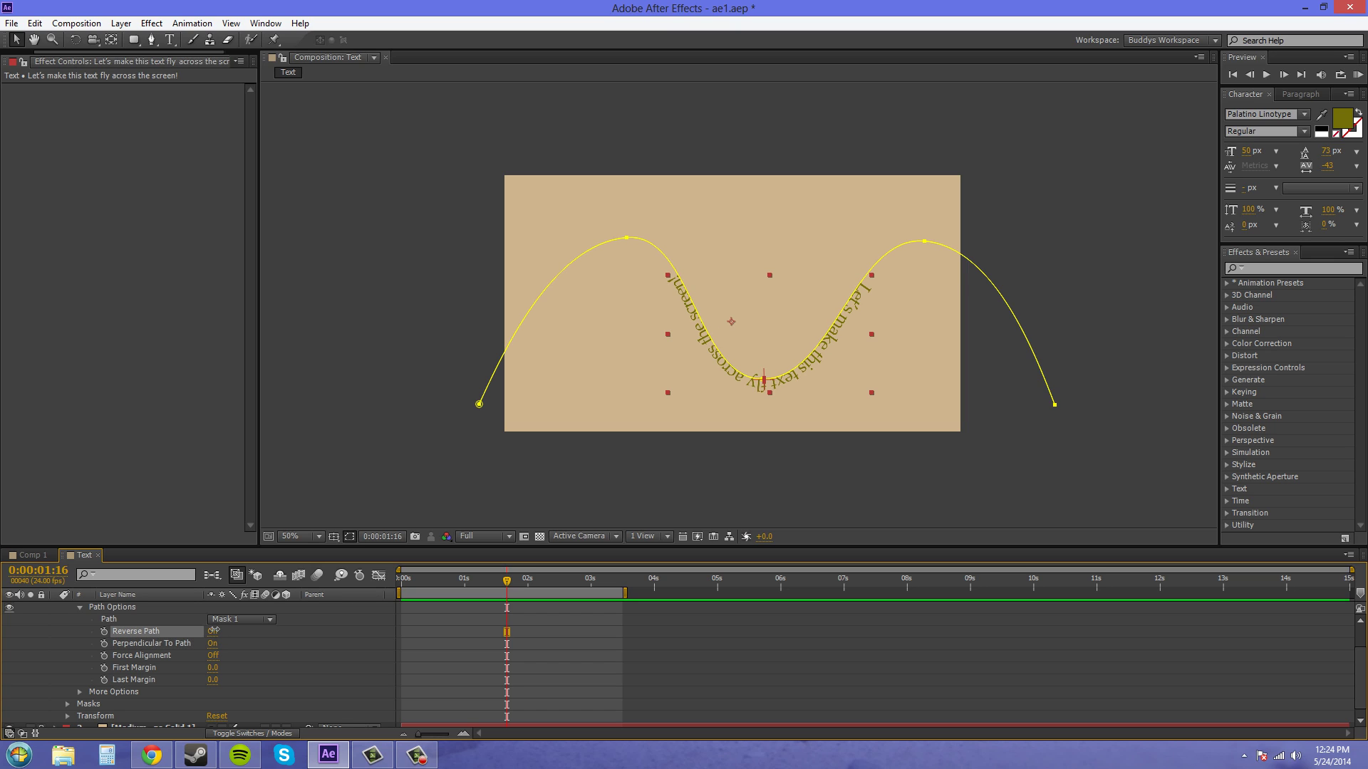
{"action": "left_click", "coordinate": [213, 631]}
{"action": "left_click", "coordinate": [213, 631]}
{"action": "left_click", "coordinate": [213, 632]}
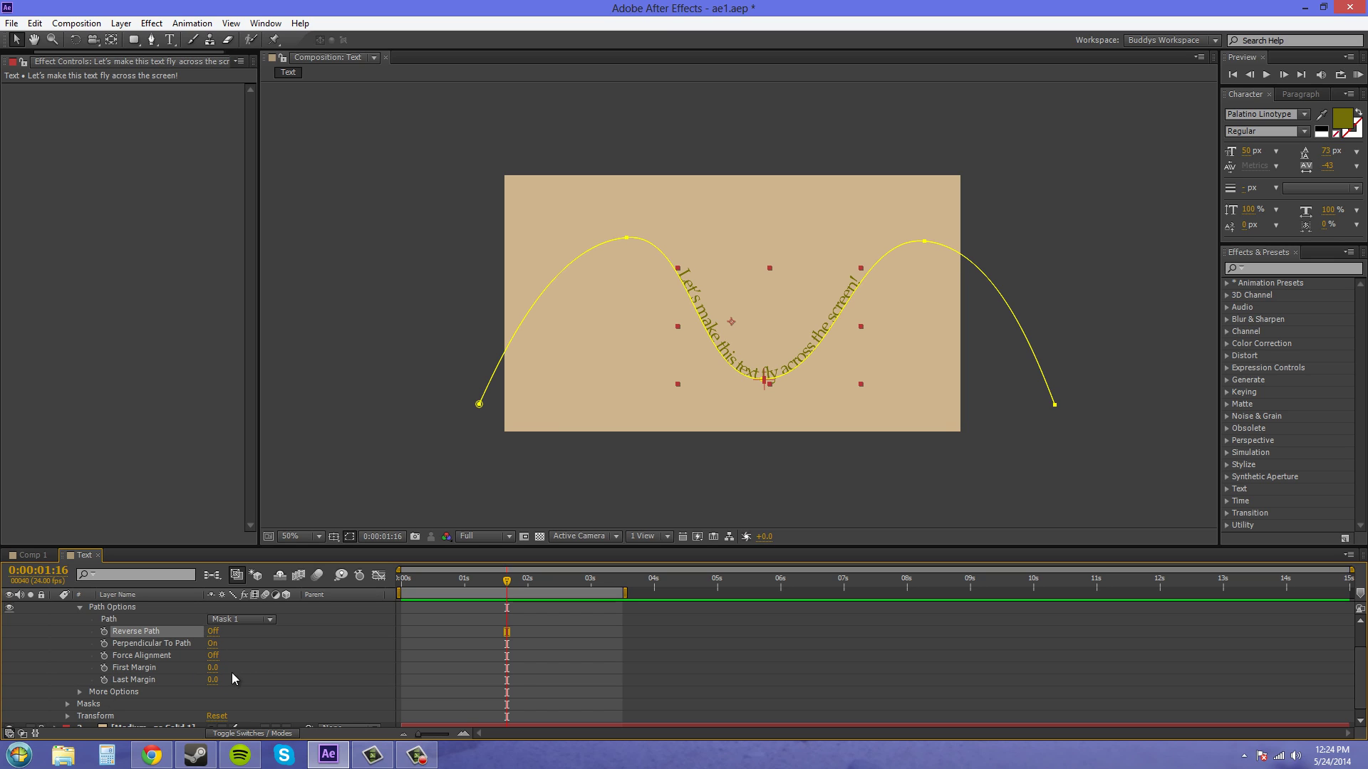
{"action": "left_click", "coordinate": [212, 656]}
Reverse the text path, then set First Margin to 651.8 and Last Margin to -251.0
{"action": "left_click", "coordinate": [212, 631]}
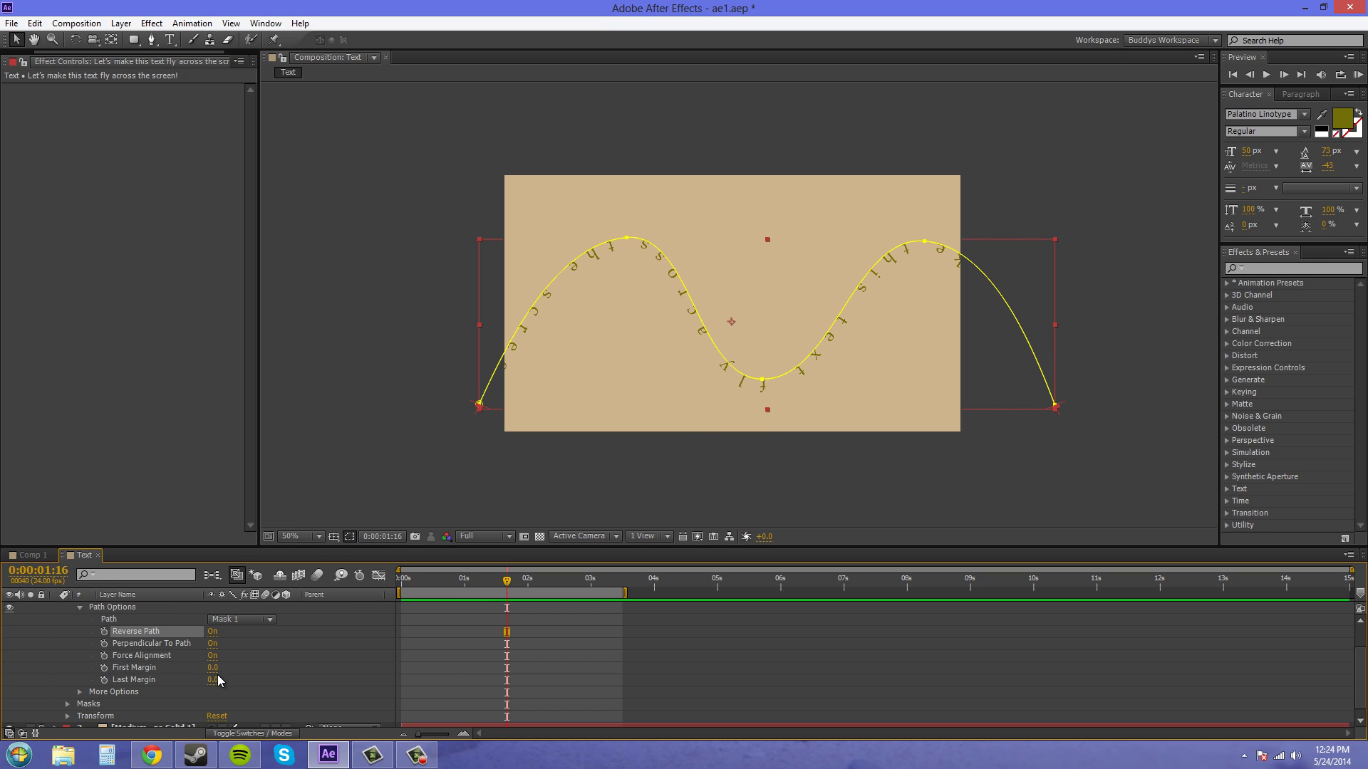
{"action": "left_click_drag", "start_coordinate": [212, 668], "coordinate": [349, 678]}
{"action": "left_click_drag", "start_coordinate": [213, 680], "coordinate": [23, 647]}
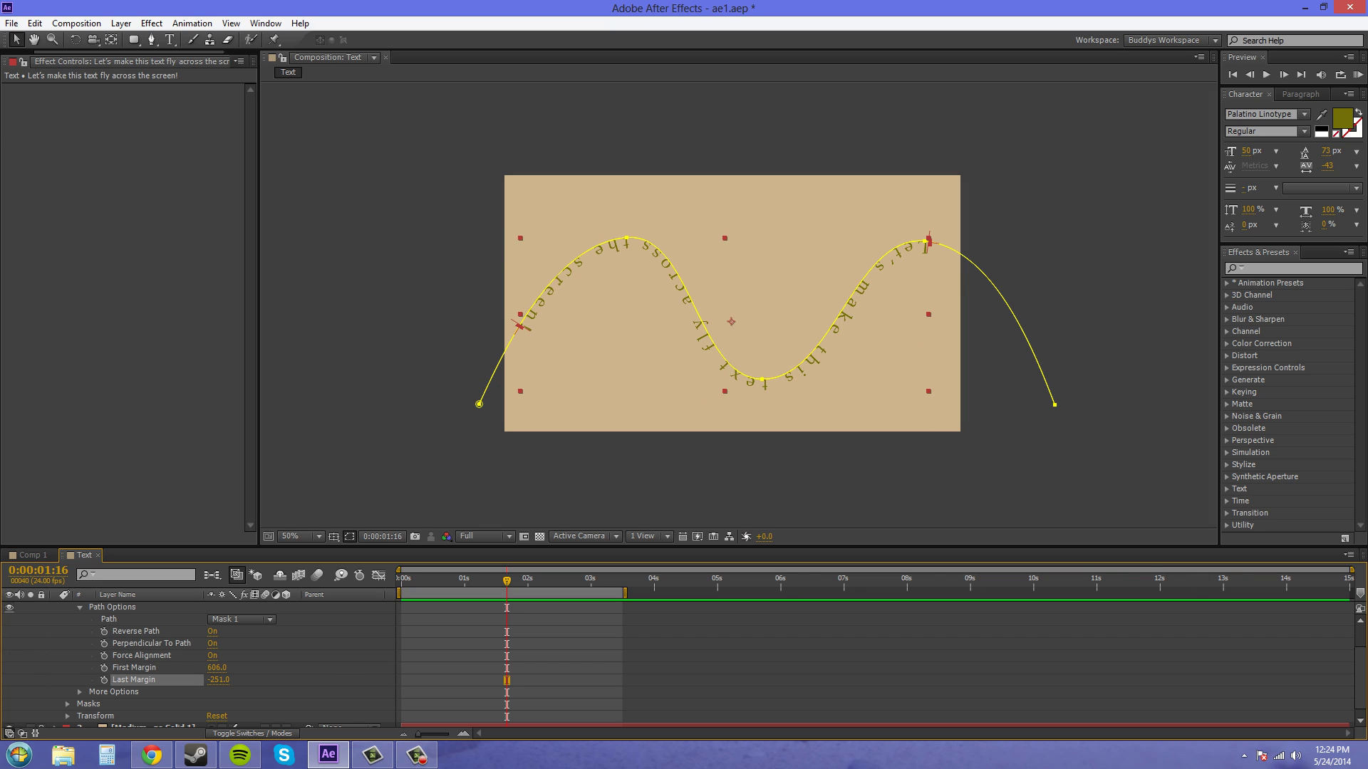
{"action": "left_click_drag", "start_coordinate": [217, 667], "coordinate": [284, 686]}
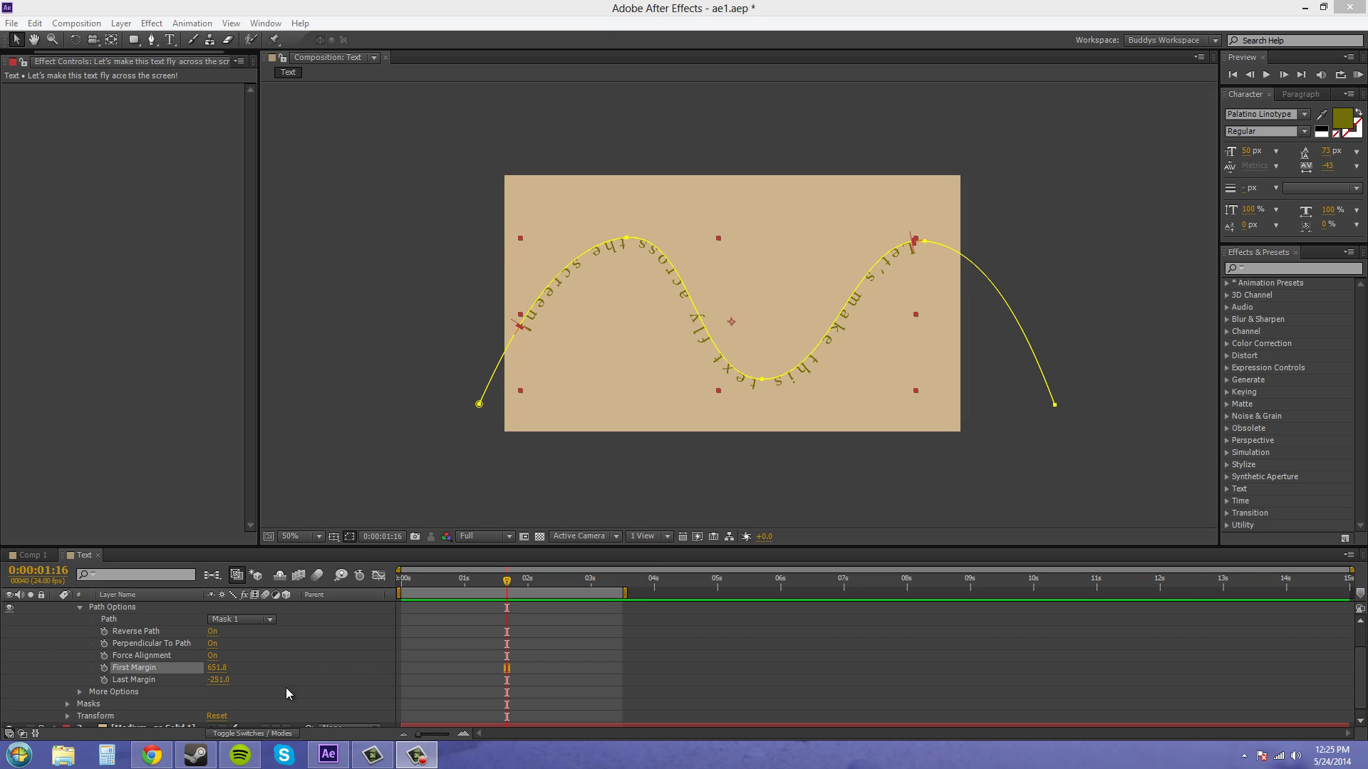
Turn Reverse Path off and drag the margin handles to First Margin 347.6, Last Margin -614.3
{"action": "left_click", "coordinate": [212, 632]}
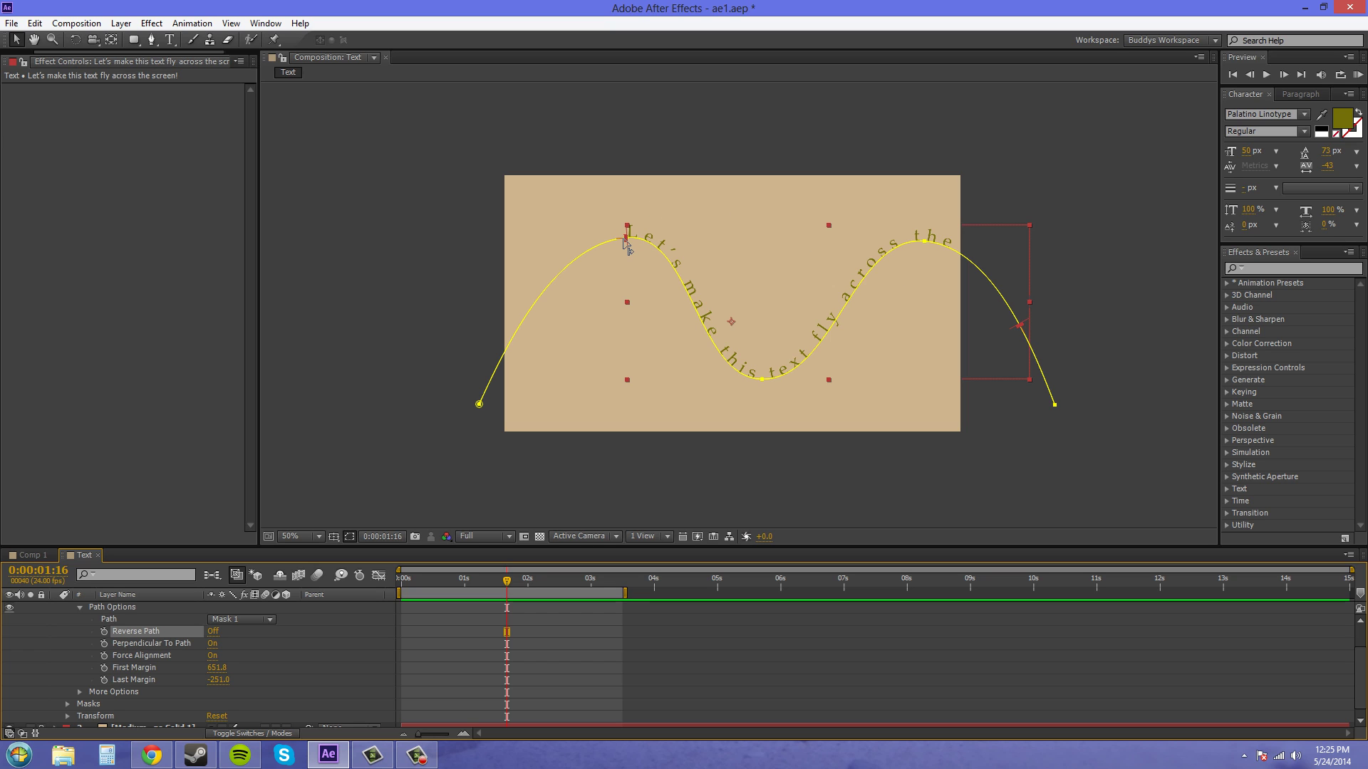
{"action": "left_click_drag", "start_coordinate": [630, 244], "coordinate": [539, 298]}
{"action": "left_click_drag", "start_coordinate": [1019, 329], "coordinate": [850, 295]}
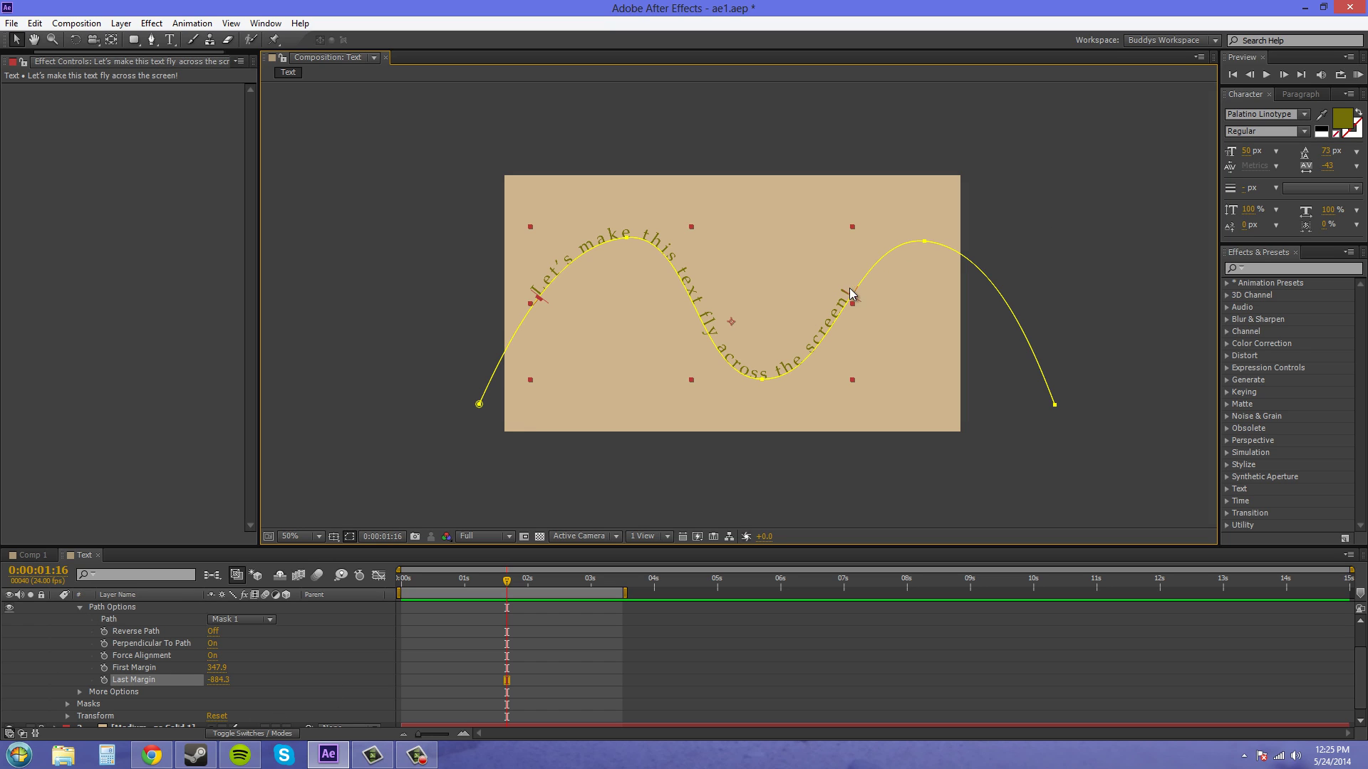
{"action": "left_click_drag", "start_coordinate": [856, 305], "coordinate": [927, 258]}
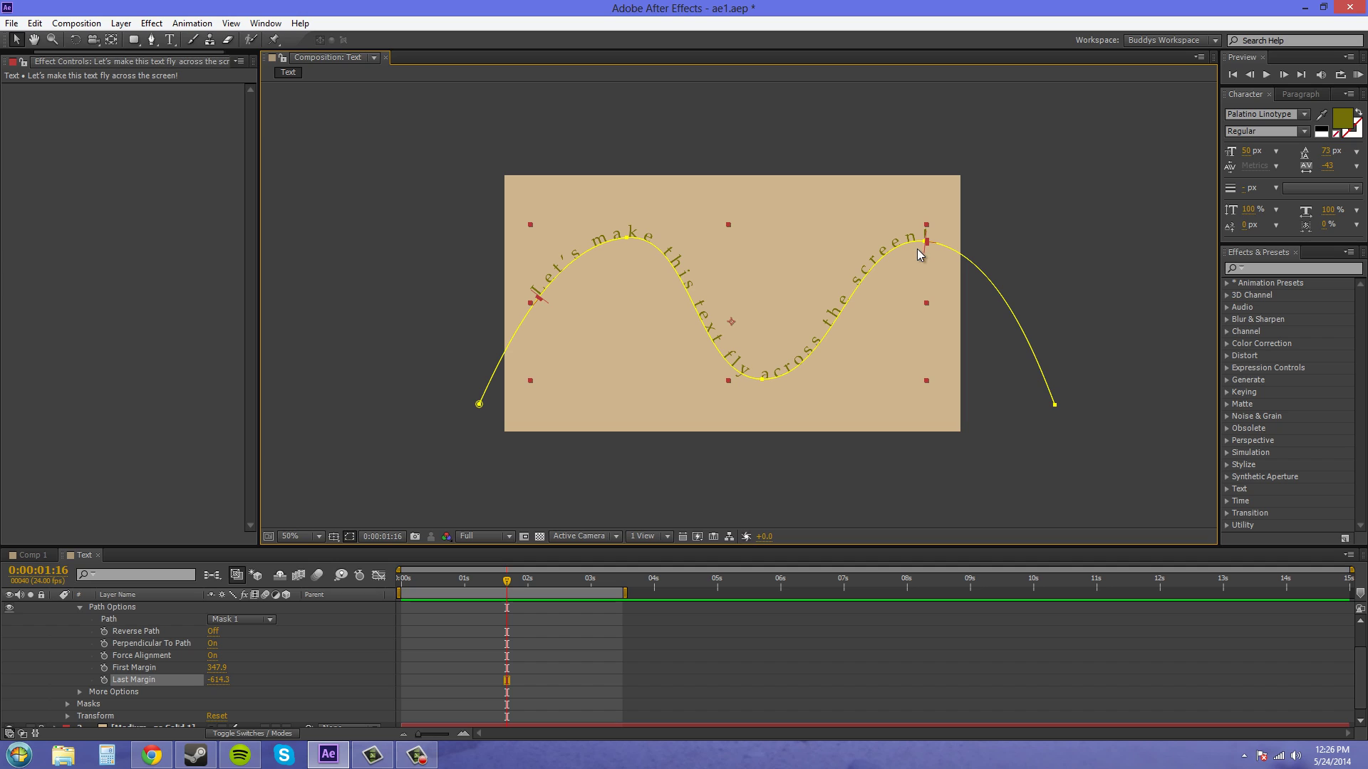
Deselect the text layer to hide the mask path and layer handles
{"action": "left_click", "coordinate": [1078, 224]}
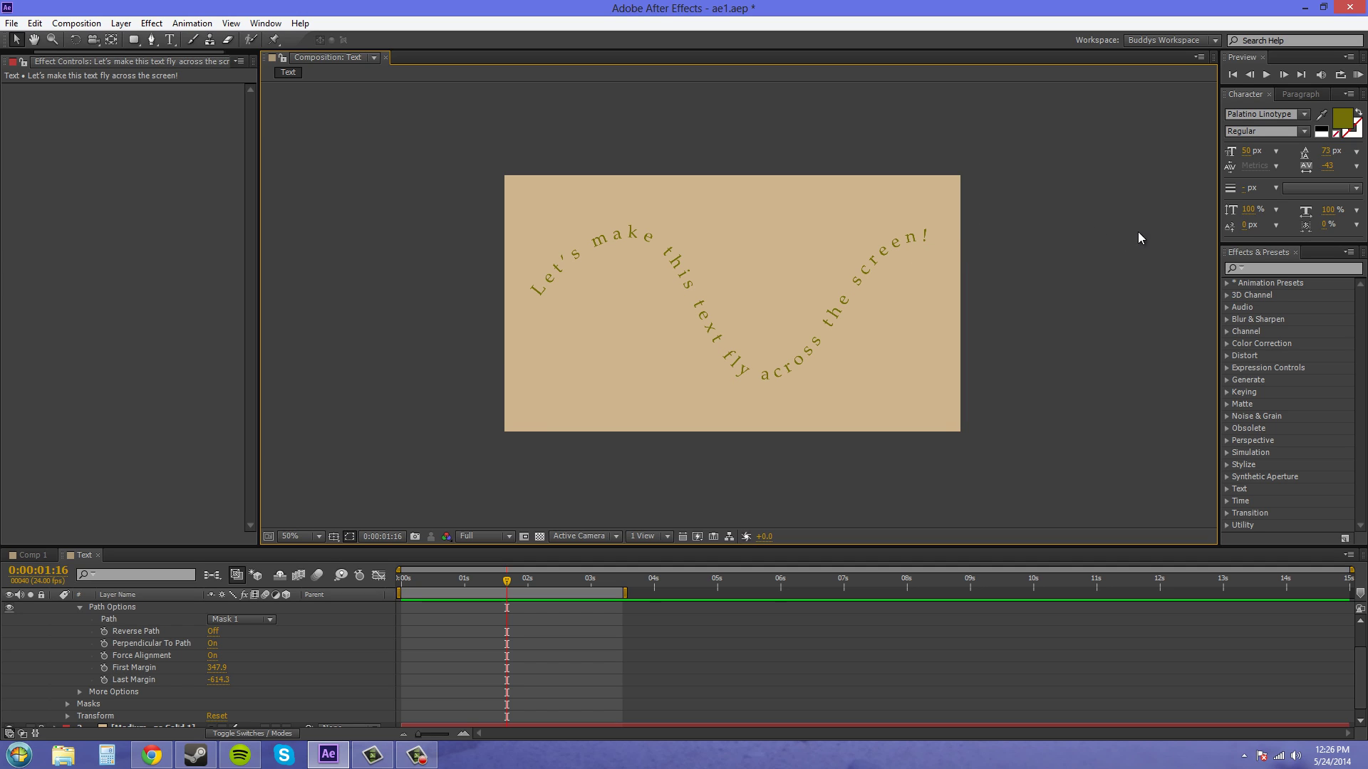